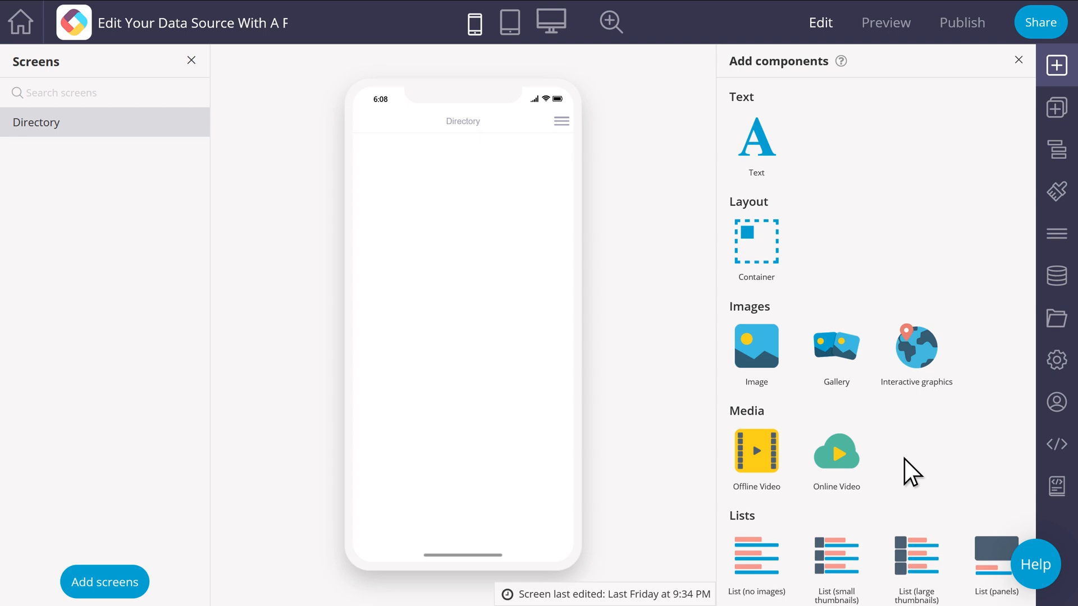
- Add a List (from data source) component to the Directory screen and choose the Directory layout for it
{"action": "scroll", "coordinate": [903, 459], "scroll_direction": "down", "scroll_amount": 3}
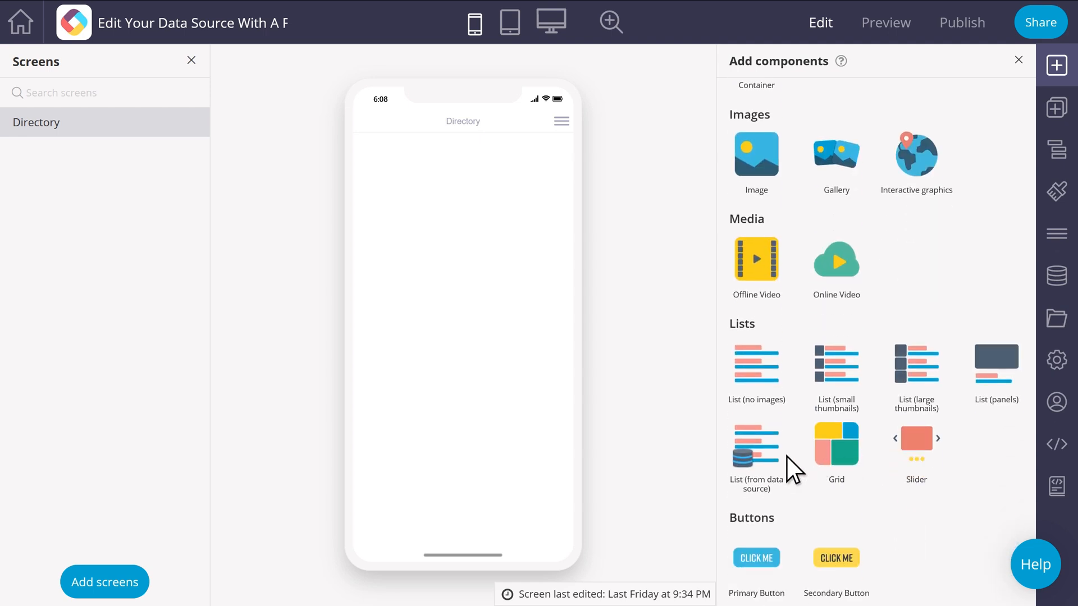
{"action": "left_click_drag", "start_coordinate": [737, 456], "coordinate": [559, 481]}
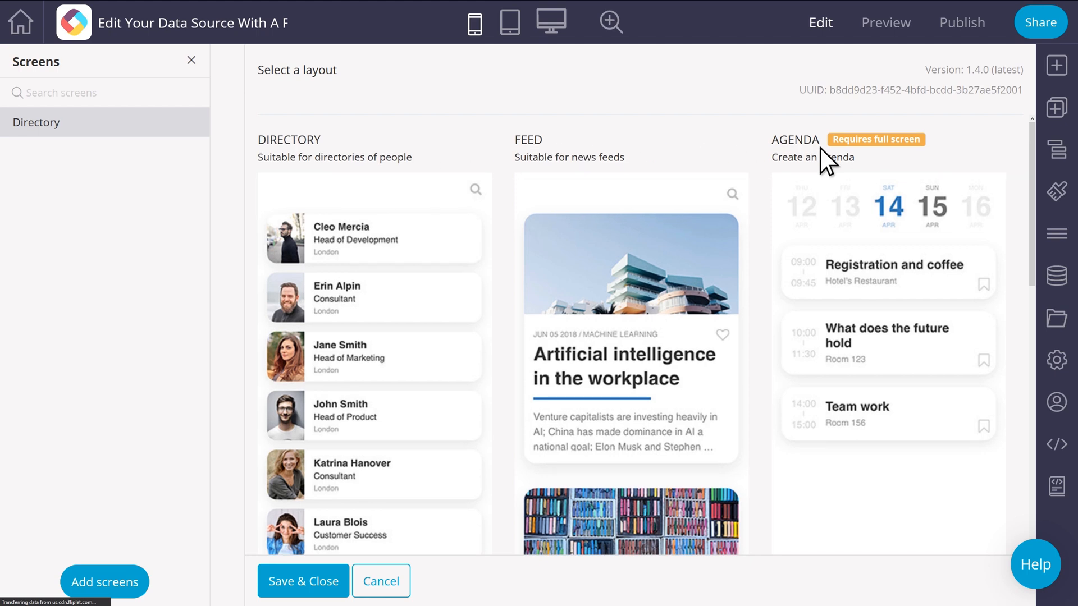
{"action": "scroll", "coordinate": [574, 171], "scroll_direction": "down", "scroll_amount": 8}
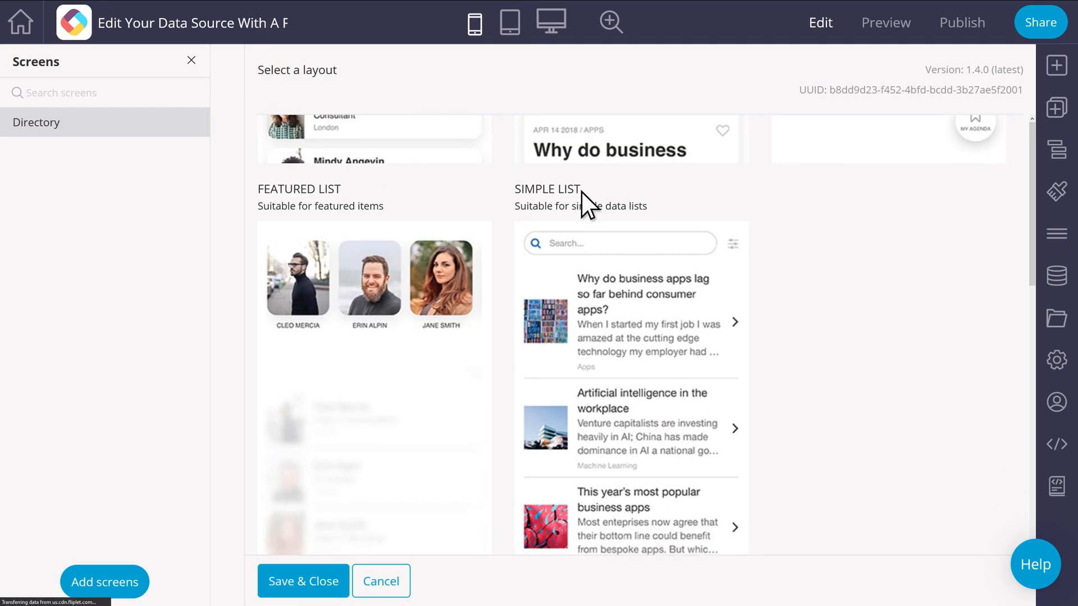
{"action": "scroll", "coordinate": [580, 191], "scroll_direction": "up", "scroll_amount": 8}
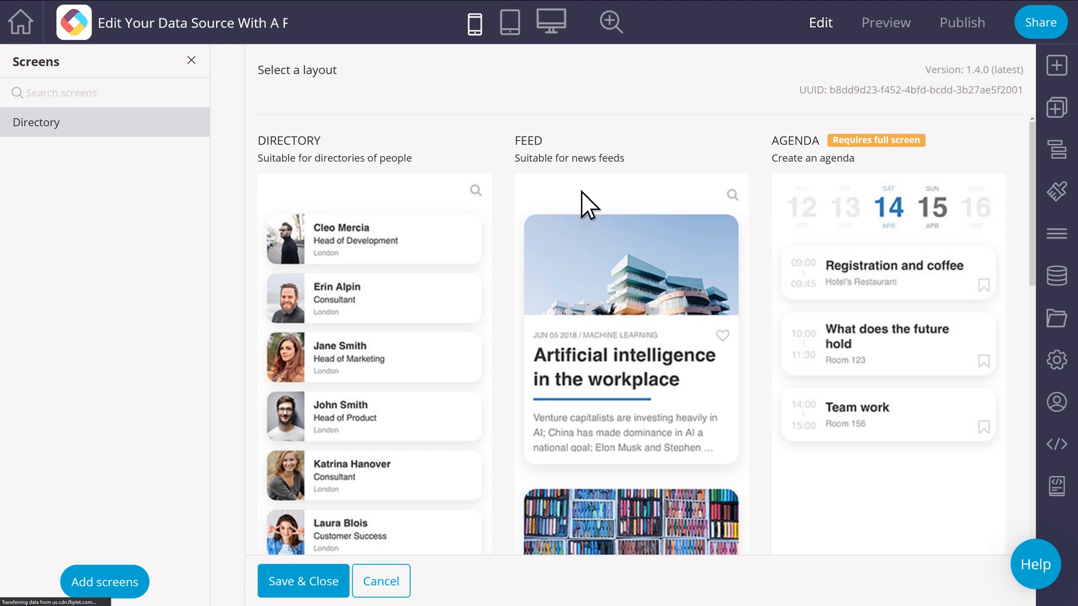
{"action": "left_click", "coordinate": [382, 275]}
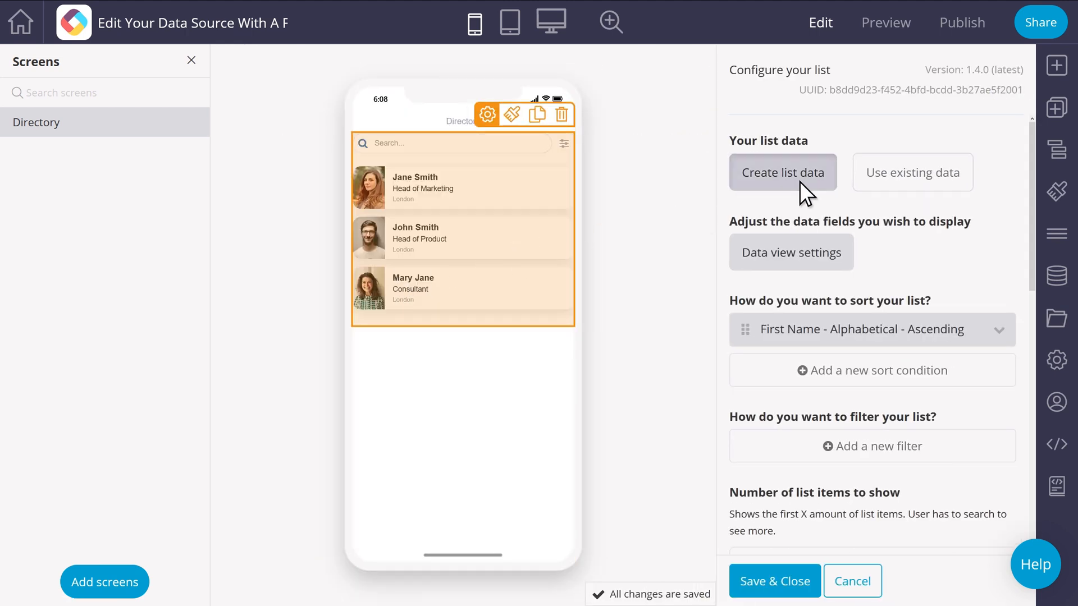
- Create new list data for the directory list and name the data source My Directory
{"action": "left_click", "coordinate": [802, 186]}
{"action": "triple_click", "coordinate": [629, 130]}
{"action": "key", "text": "BackSpace"}
{"action": "type", "text": "My Directory"}
{"action": "left_click", "coordinate": [583, 178]}
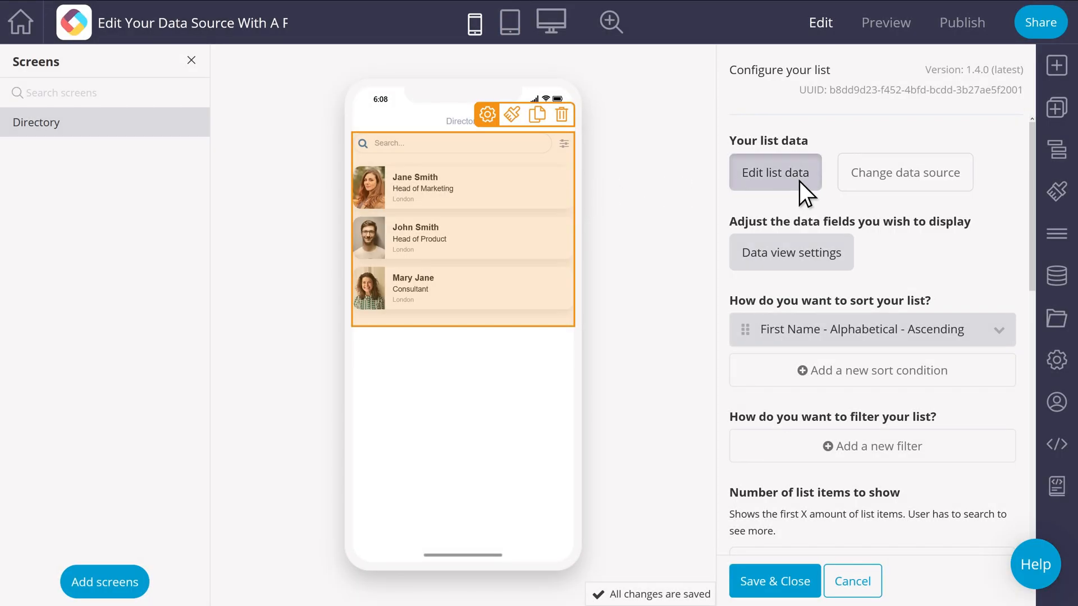
- Review the list's data entries and data view settings, and save the list configuration
{"action": "left_click", "coordinate": [799, 181]}
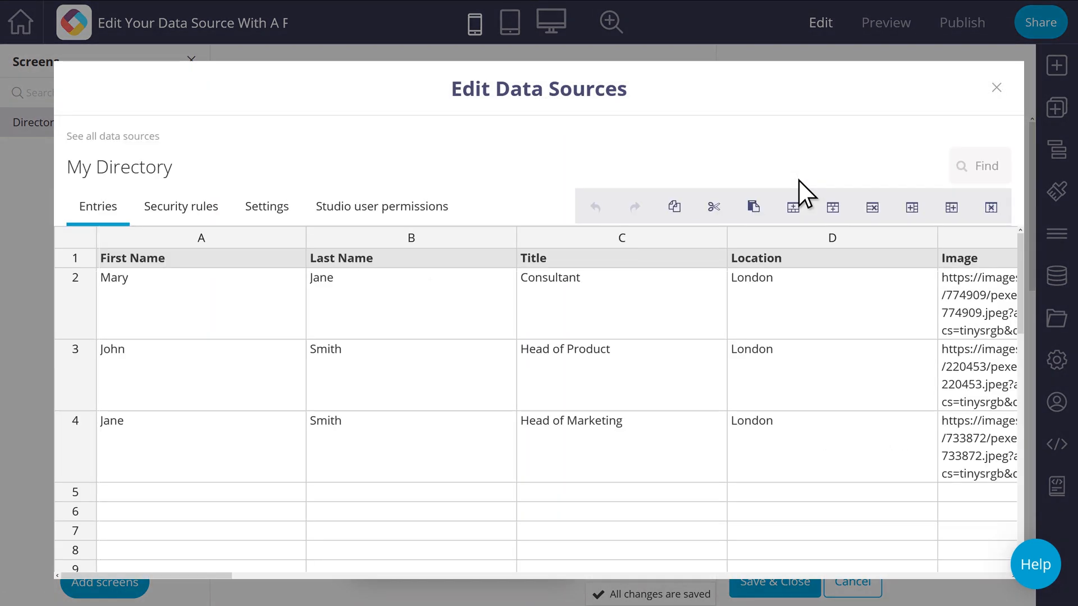
{"action": "left_click", "coordinate": [997, 88]}
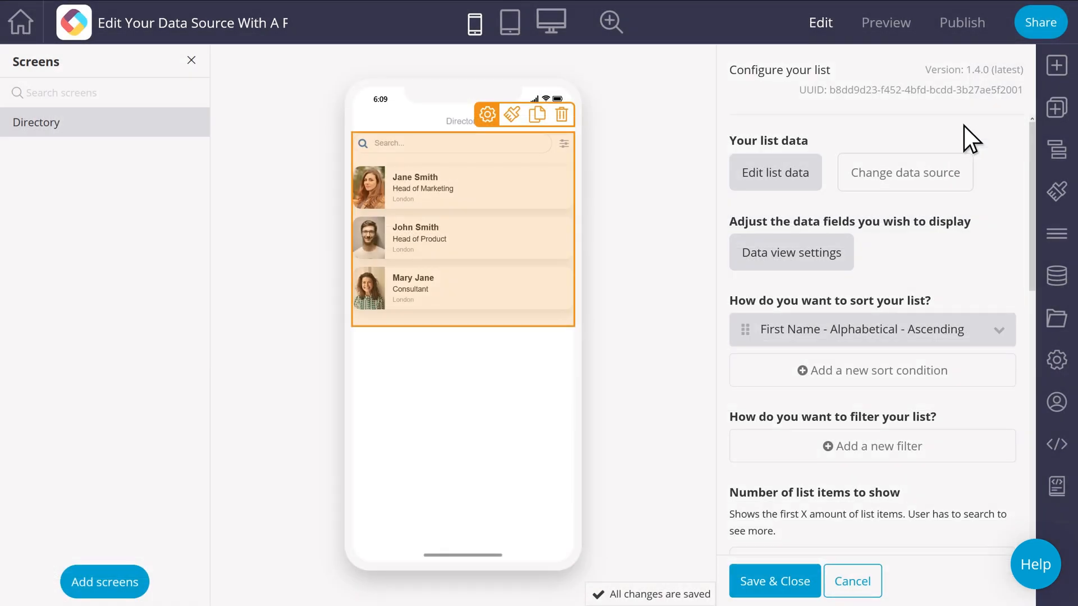
{"action": "left_click", "coordinate": [828, 258]}
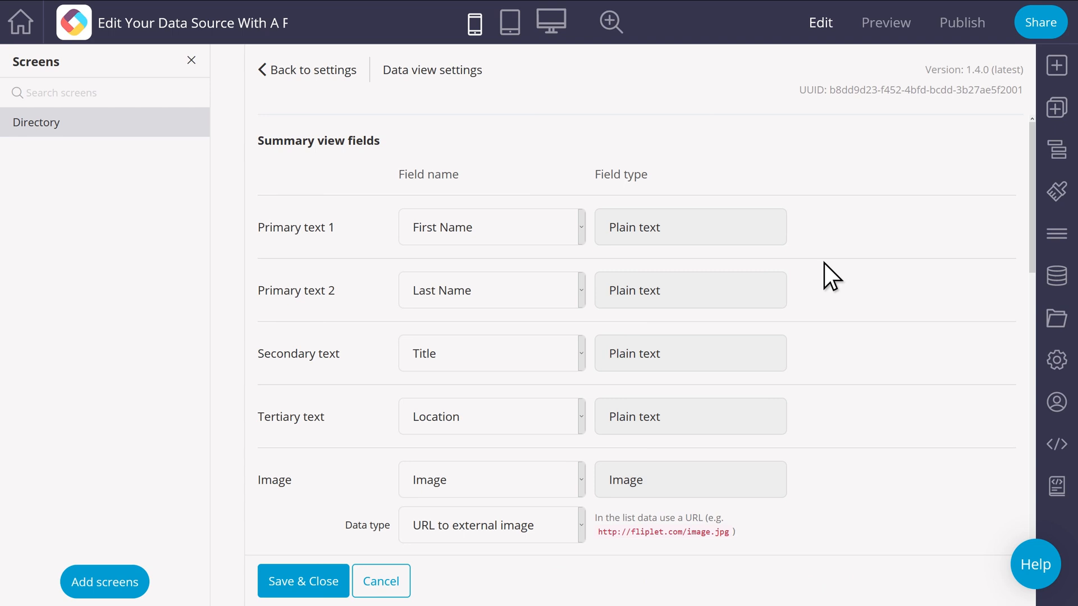
{"action": "left_click", "coordinate": [283, 589]}
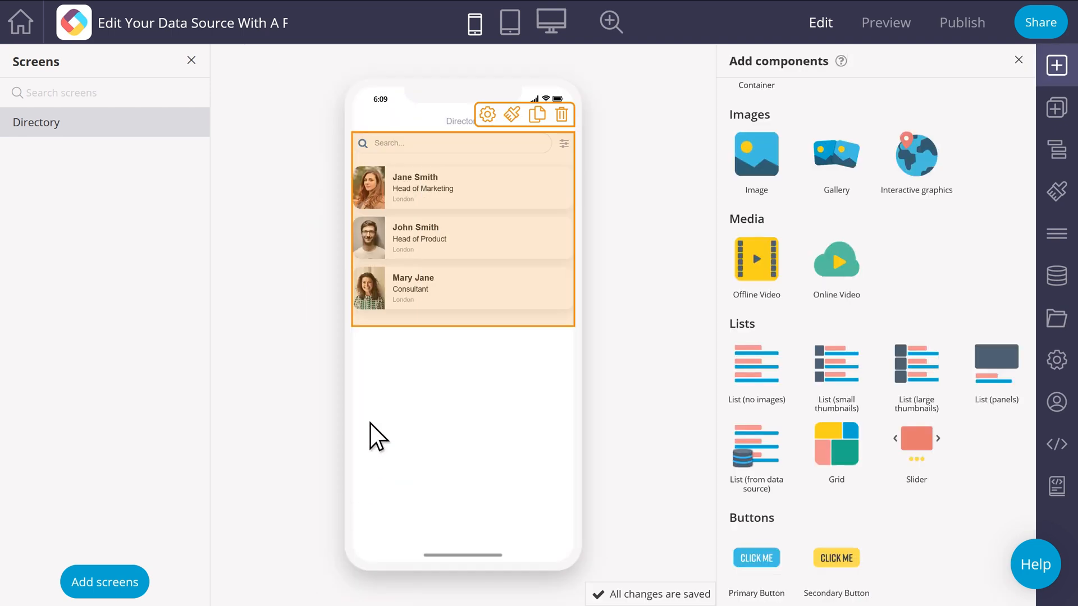
- Allow everyone to add list items in the directory list's entry management and save the configuration
{"action": "left_click", "coordinate": [487, 115]}
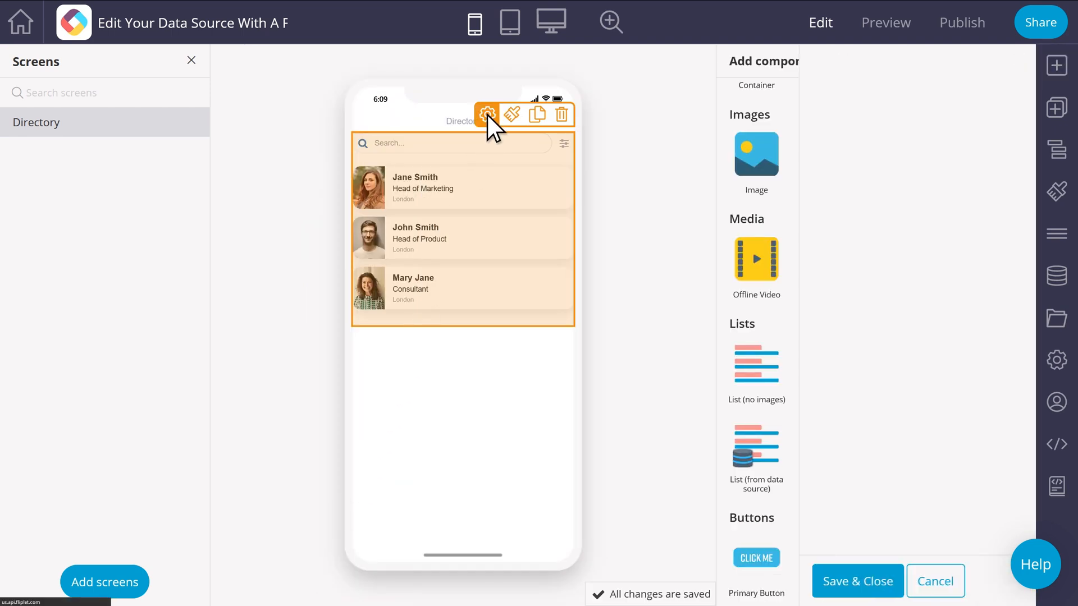
{"action": "scroll", "coordinate": [987, 240], "scroll_direction": "down", "scroll_amount": 10}
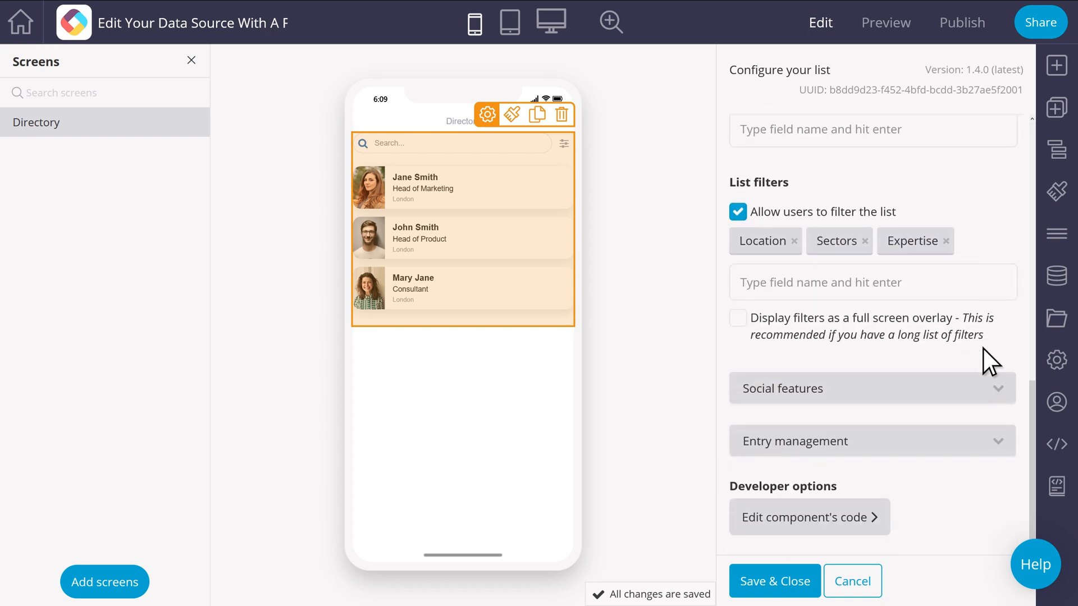
{"action": "left_click", "coordinate": [979, 443]}
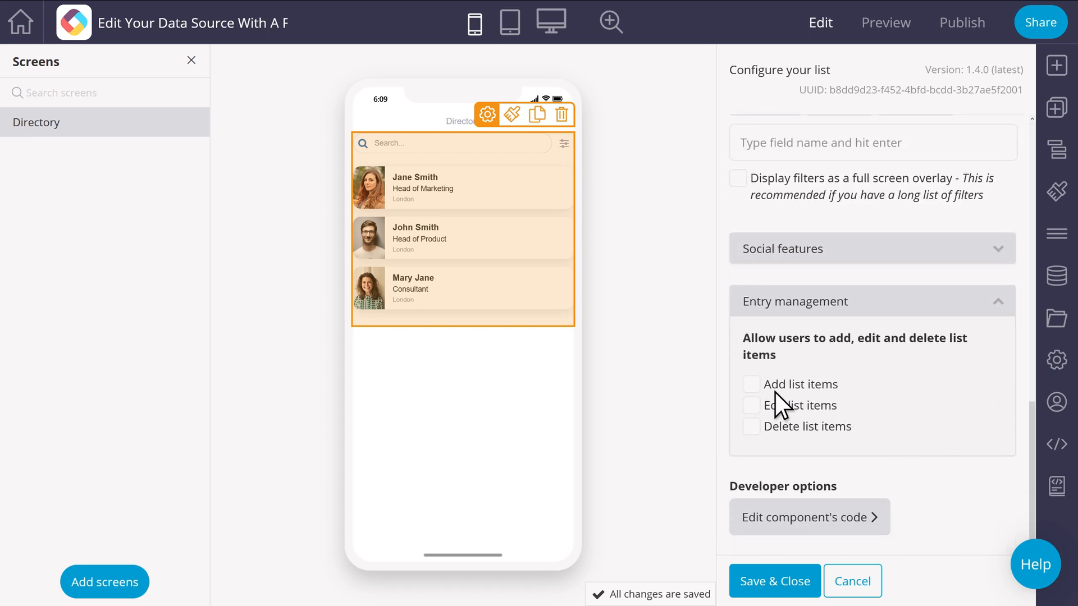
{"action": "left_click", "coordinate": [752, 384]}
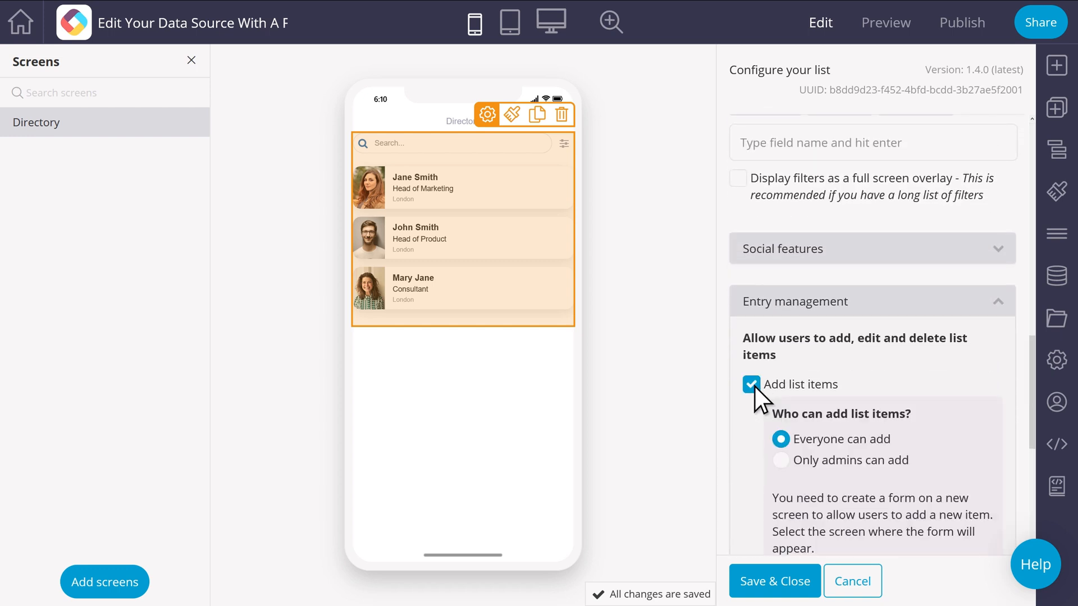
{"action": "scroll", "coordinate": [755, 387], "scroll_direction": "down", "scroll_amount": 3}
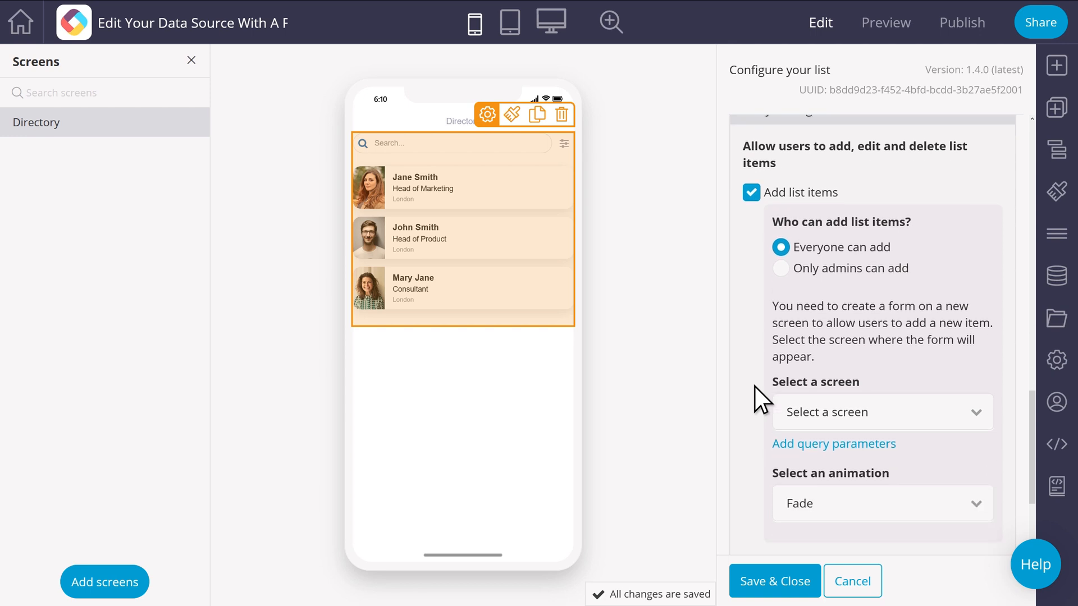
{"action": "left_click", "coordinate": [772, 579]}
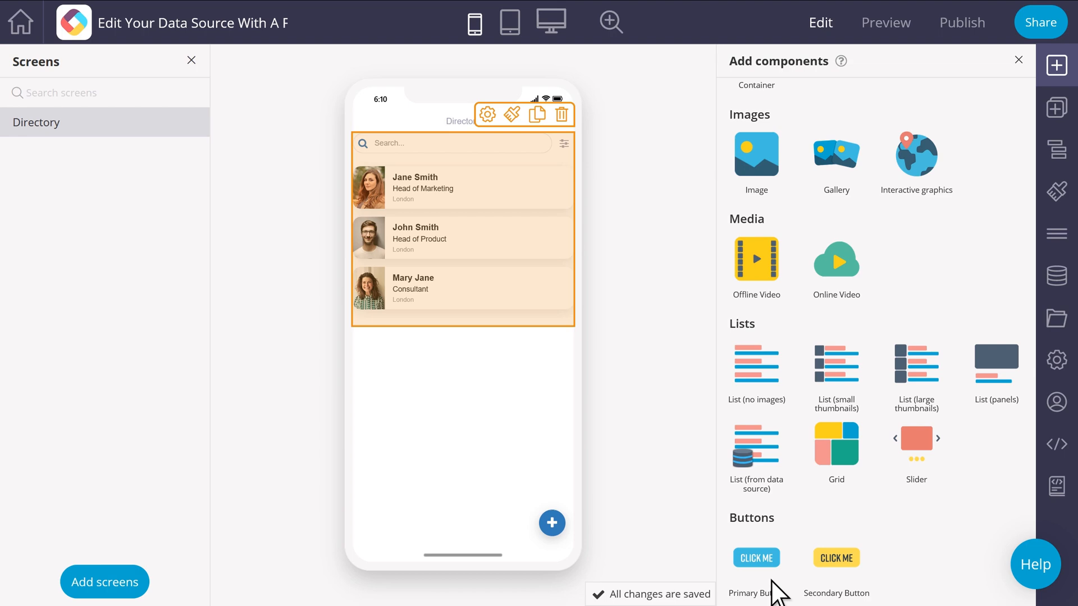
- Add a blank screen to the app and name it Form
{"action": "left_click", "coordinate": [116, 583]}
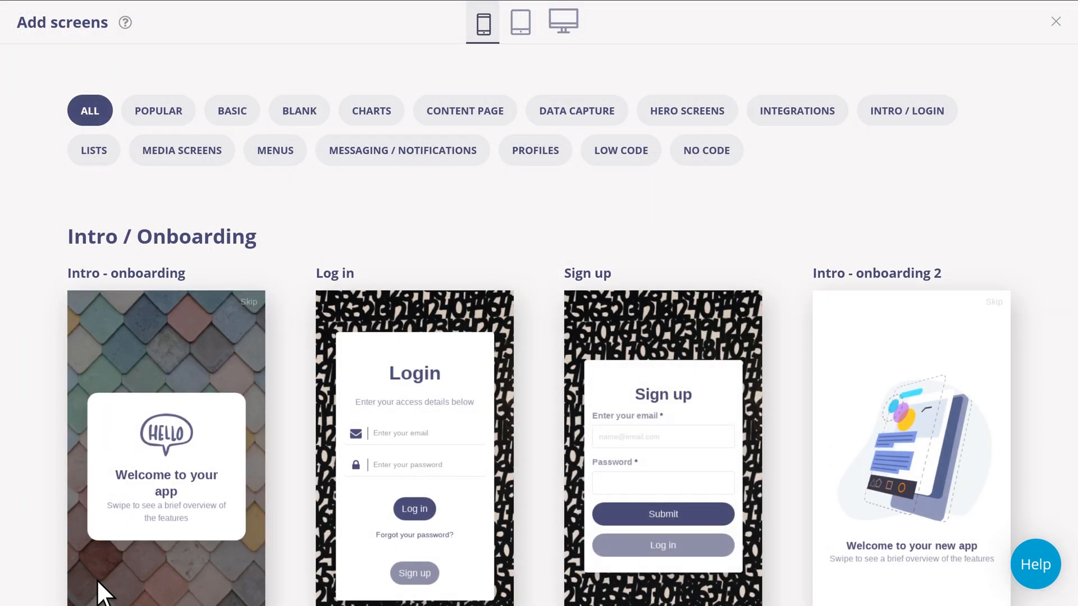
{"action": "left_click", "coordinate": [314, 112]}
{"action": "left_click", "coordinate": [178, 416]}
{"action": "left_click", "coordinate": [1002, 26]}
{"action": "type", "text": "Form"}
{"action": "left_click", "coordinate": [583, 201]}
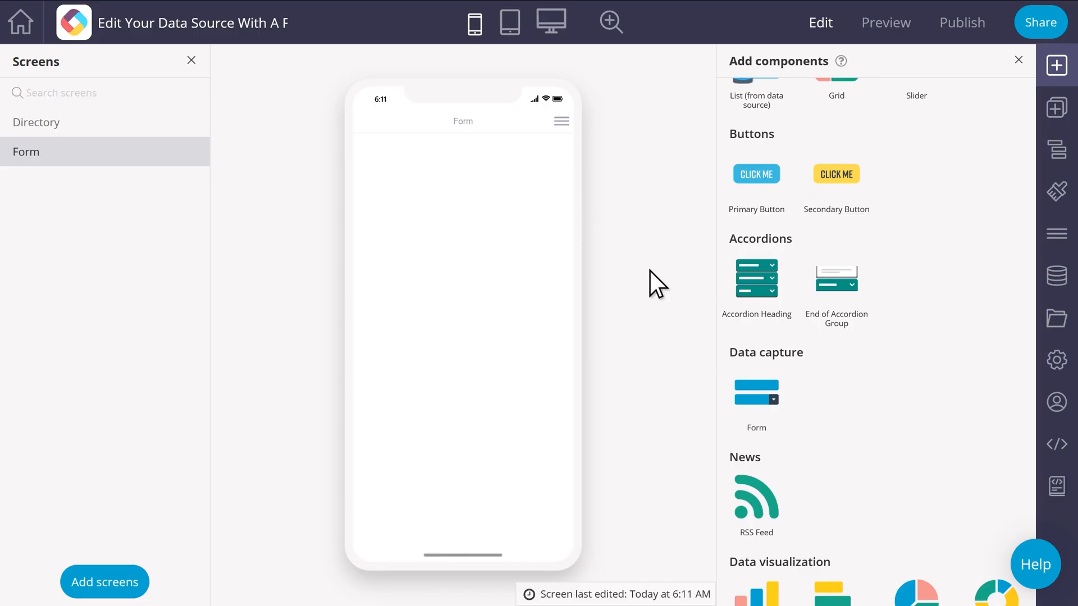
- Add a form component to the Form screen using the Blank template and show the fields that can be added
{"action": "left_click_drag", "start_coordinate": [752, 378], "coordinate": [564, 394]}
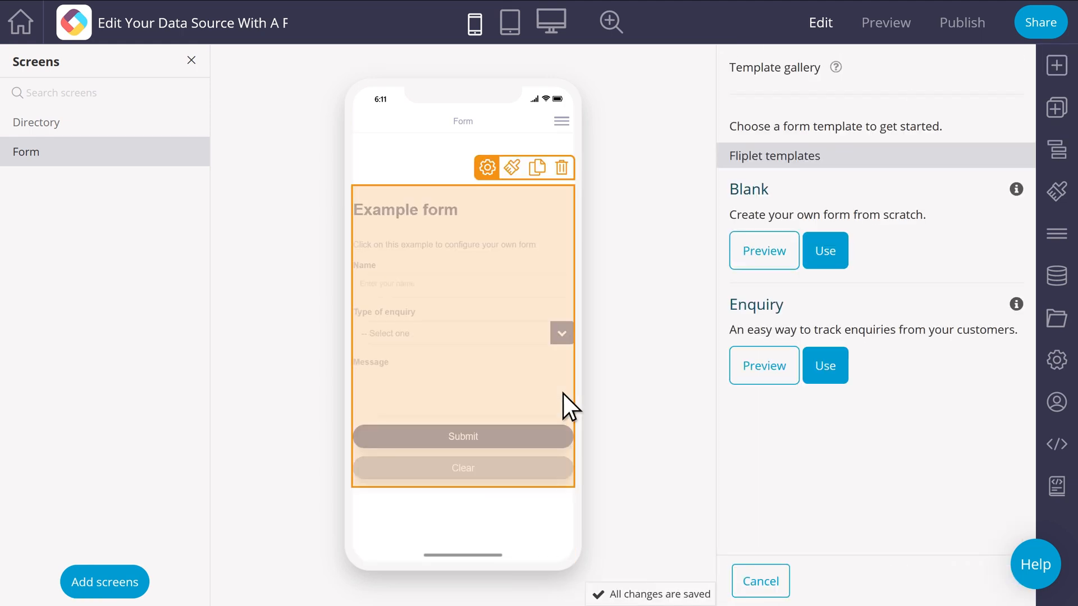
{"action": "left_click", "coordinate": [835, 264]}
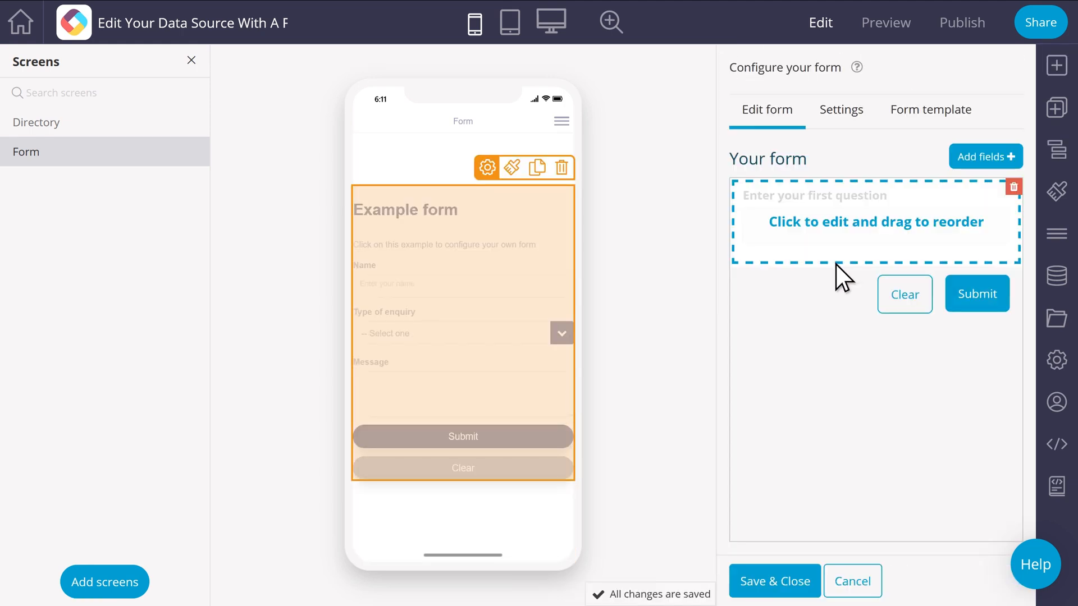
{"action": "left_click", "coordinate": [1013, 163]}
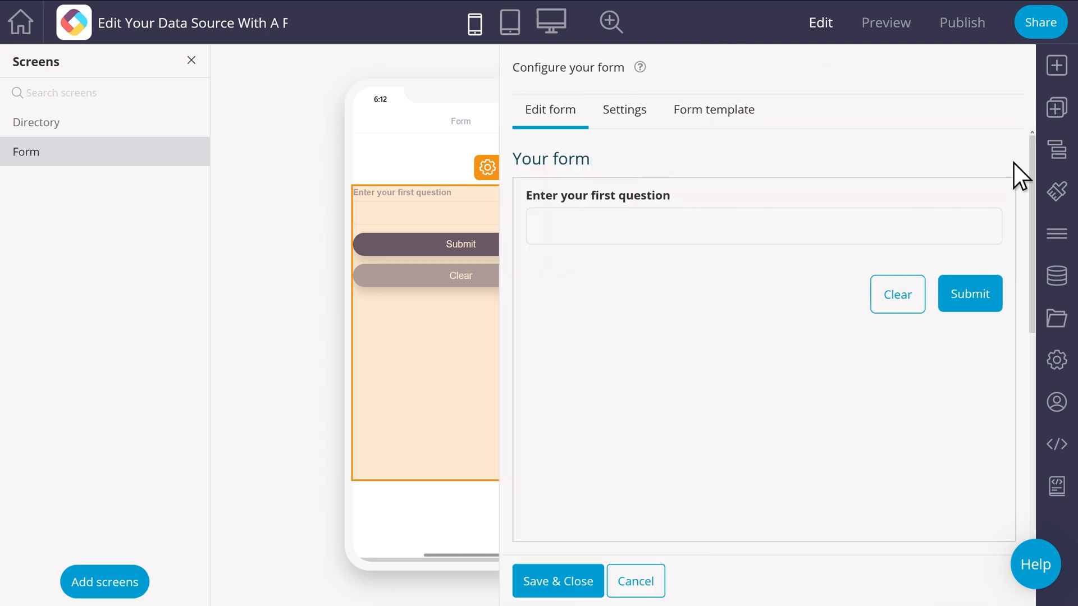
- Label the form's first question First Name and make its field name match the label
{"action": "left_click", "coordinate": [583, 235]}
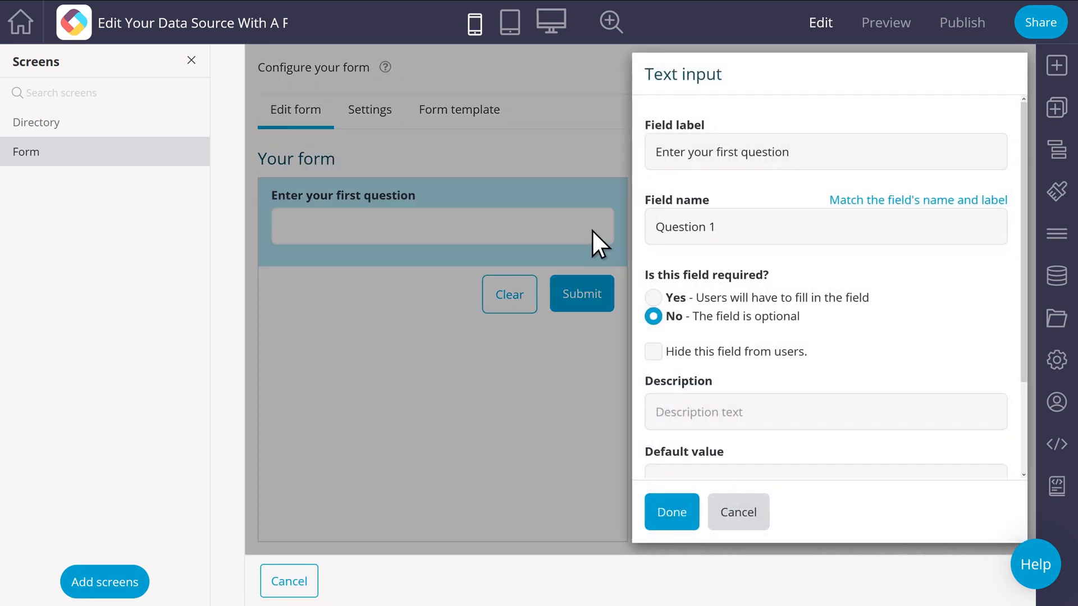
{"action": "triple_click", "coordinate": [724, 155]}
{"action": "type", "text": "First Name"}
{"action": "left_click", "coordinate": [971, 205]}
{"action": "left_click", "coordinate": [971, 204]}
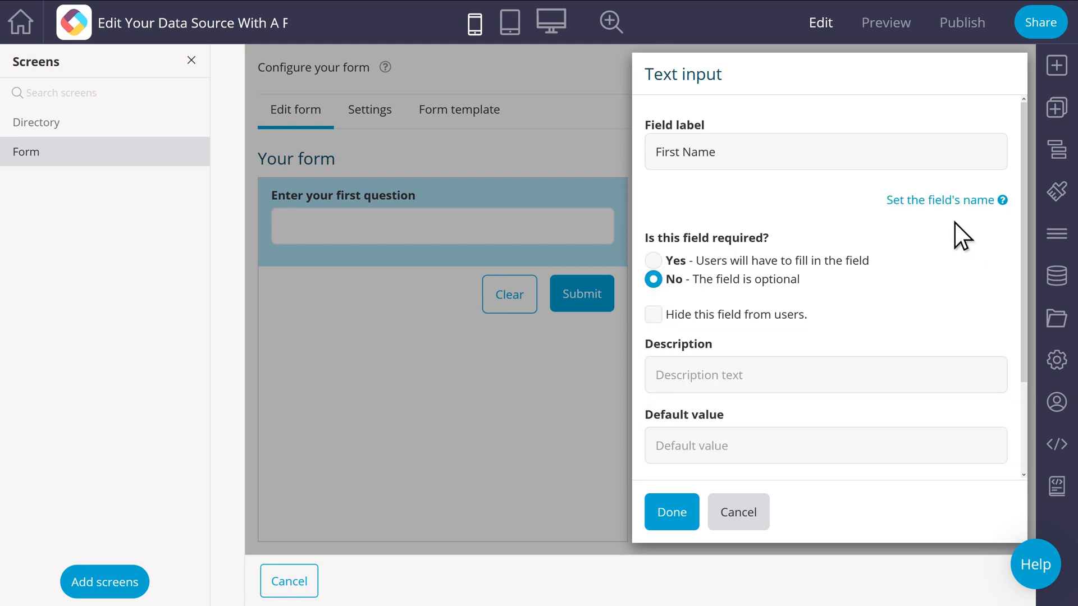
{"action": "left_click", "coordinate": [676, 513]}
- Add a second text input to the form below First Name and label it Last Name
{"action": "left_click_drag", "start_coordinate": [673, 271], "coordinate": [607, 291]}
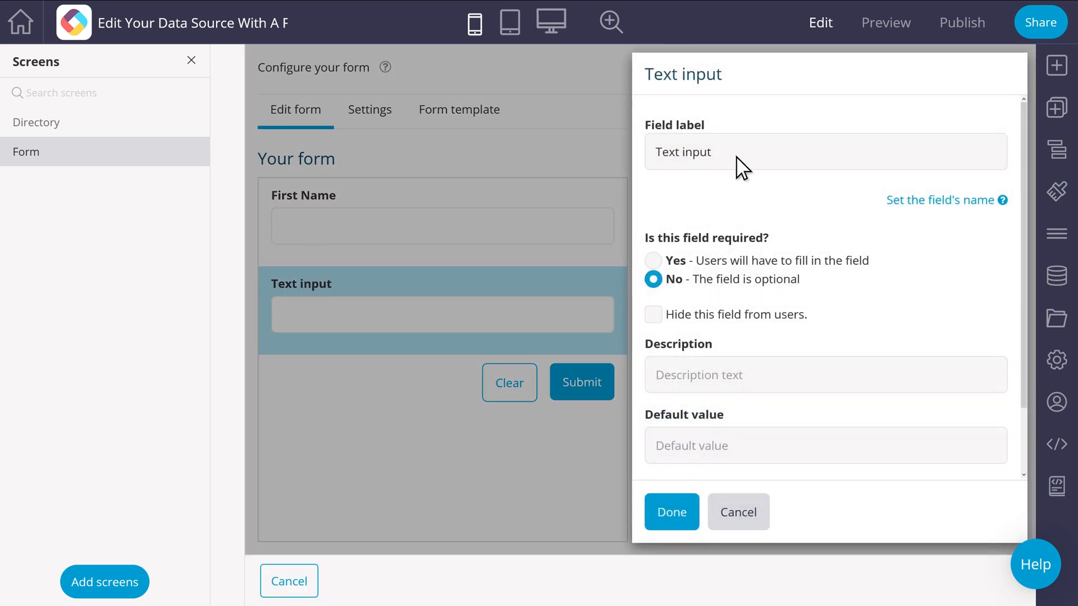
{"action": "left_click", "coordinate": [735, 158]}
{"action": "key", "text": "ctrl+a"}
{"action": "type", "text": "Last Name"}
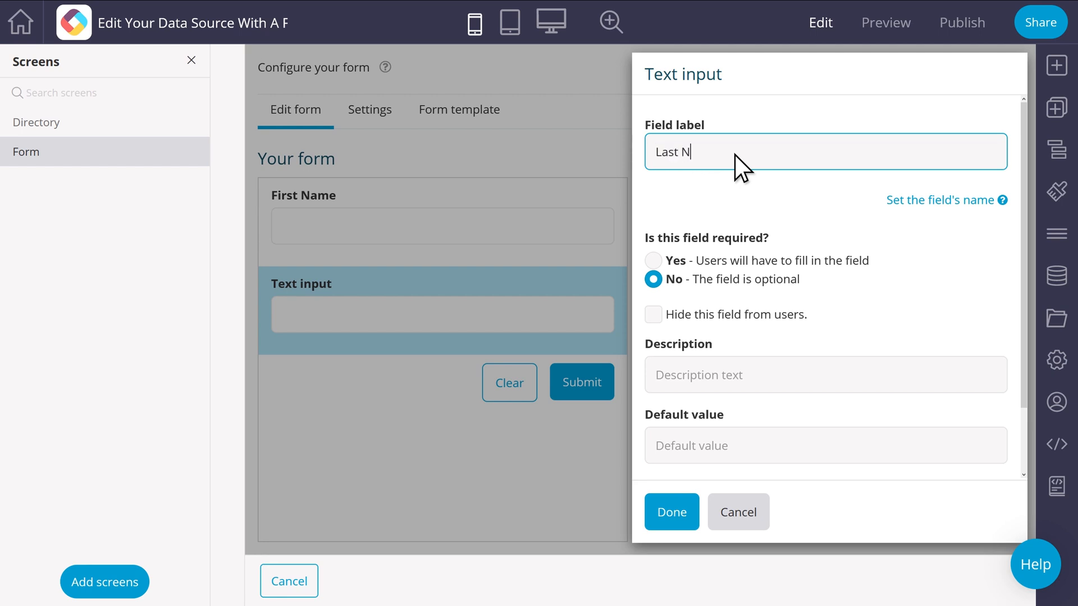
{"action": "left_click", "coordinate": [682, 513]}
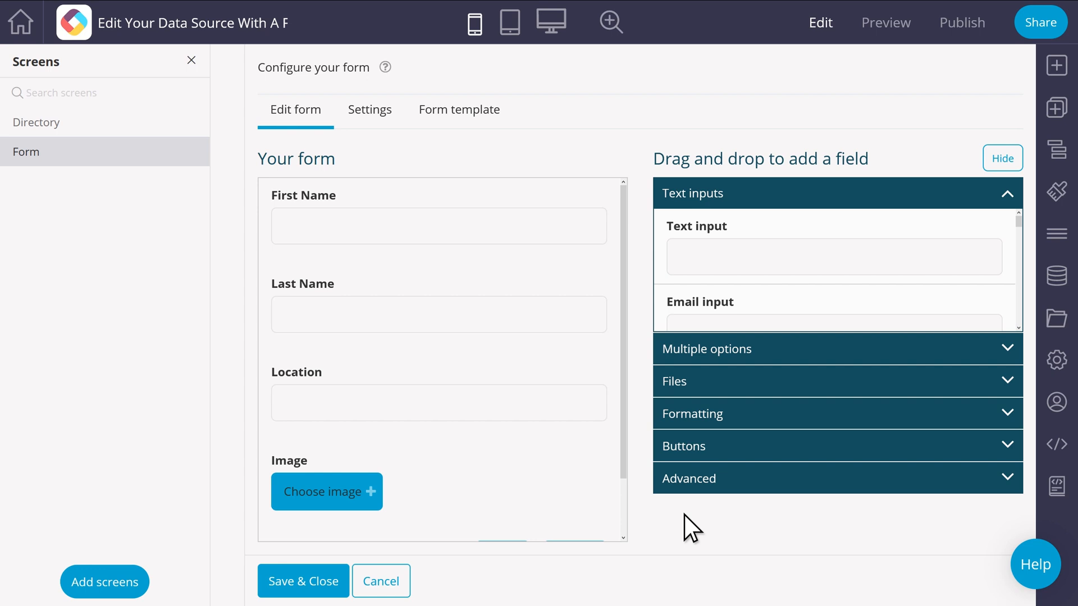
- Set My Directory as the data source that stores the form submissions
{"action": "left_click", "coordinate": [393, 118]}
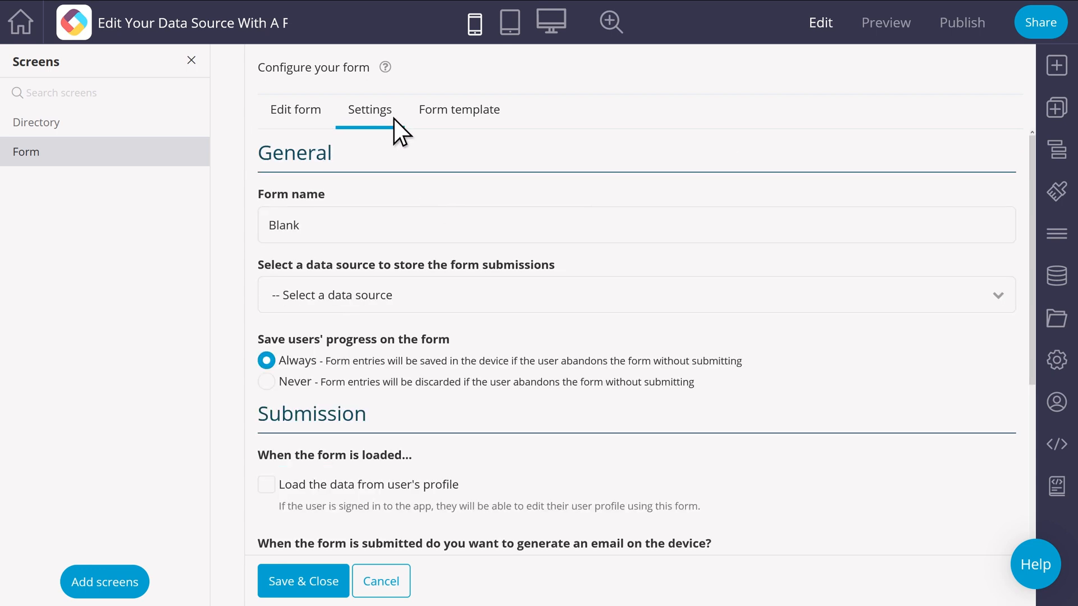
{"action": "left_click", "coordinate": [401, 296]}
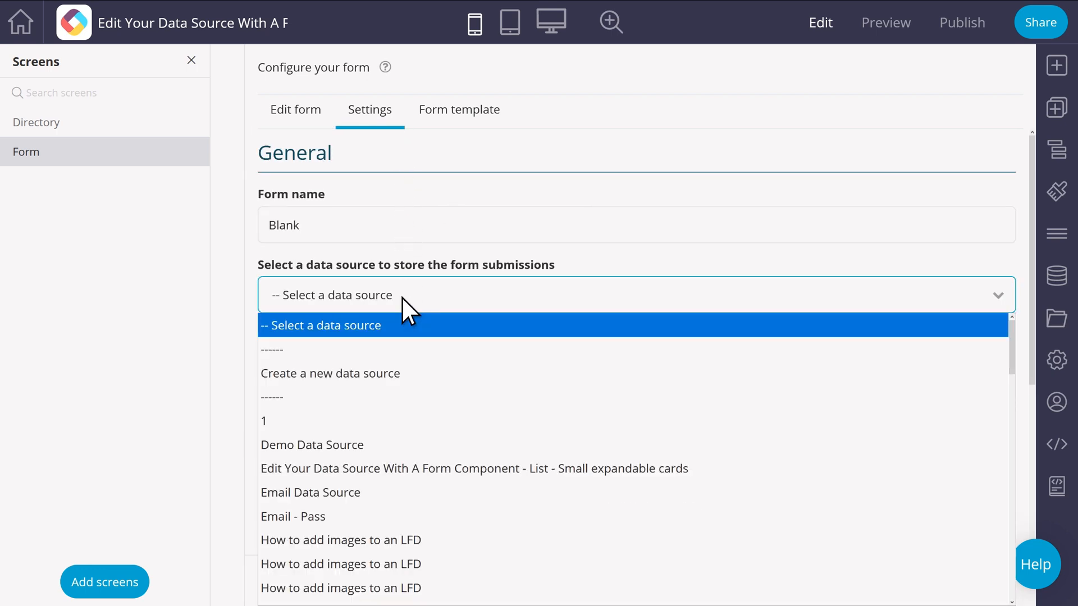
{"action": "type", "text": "my"}
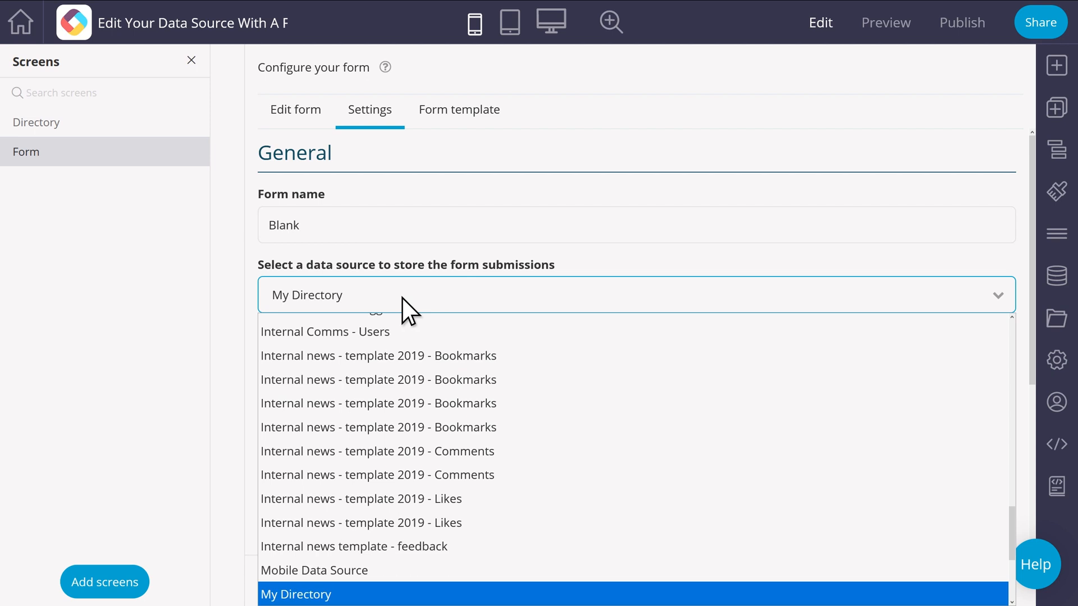
{"action": "key", "text": "Return"}
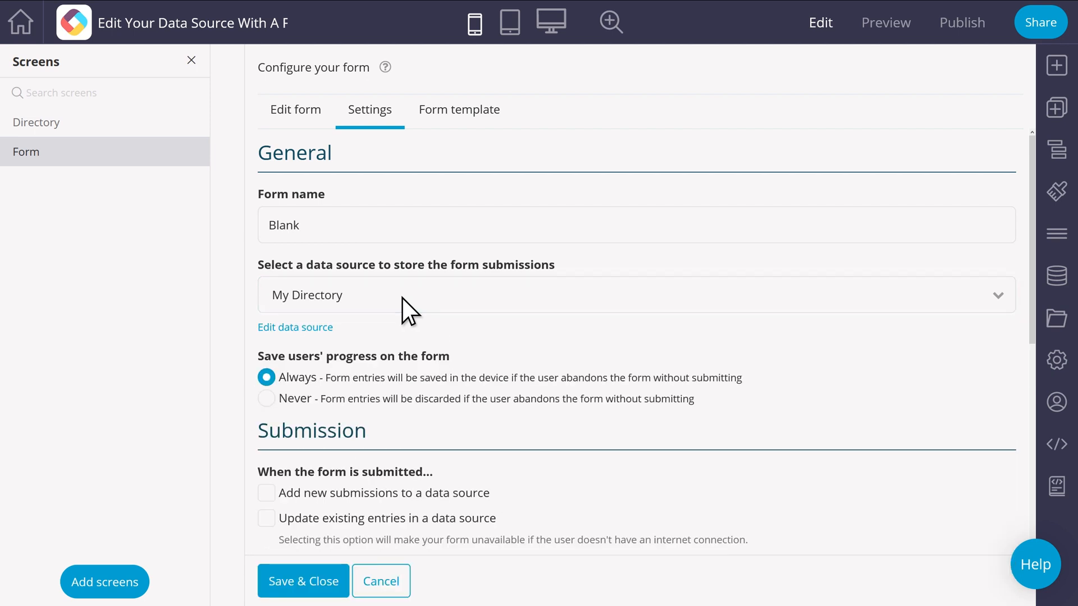
- Have form submissions both add new submissions to and update existing entries in the data source
{"action": "scroll", "coordinate": [402, 298], "scroll_direction": "down", "scroll_amount": 3}
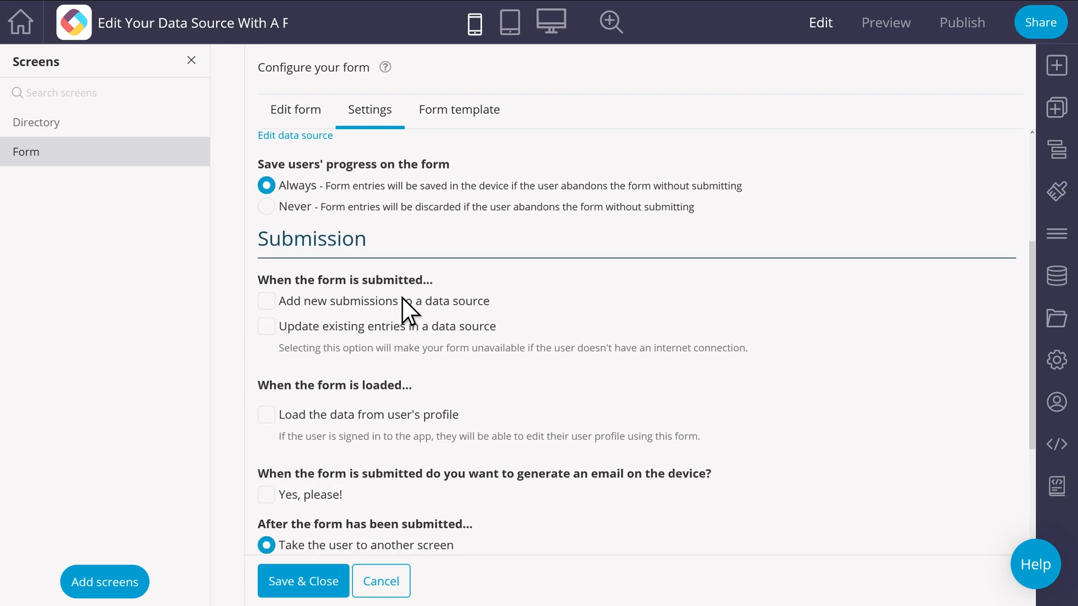
{"action": "left_click", "coordinate": [269, 304]}
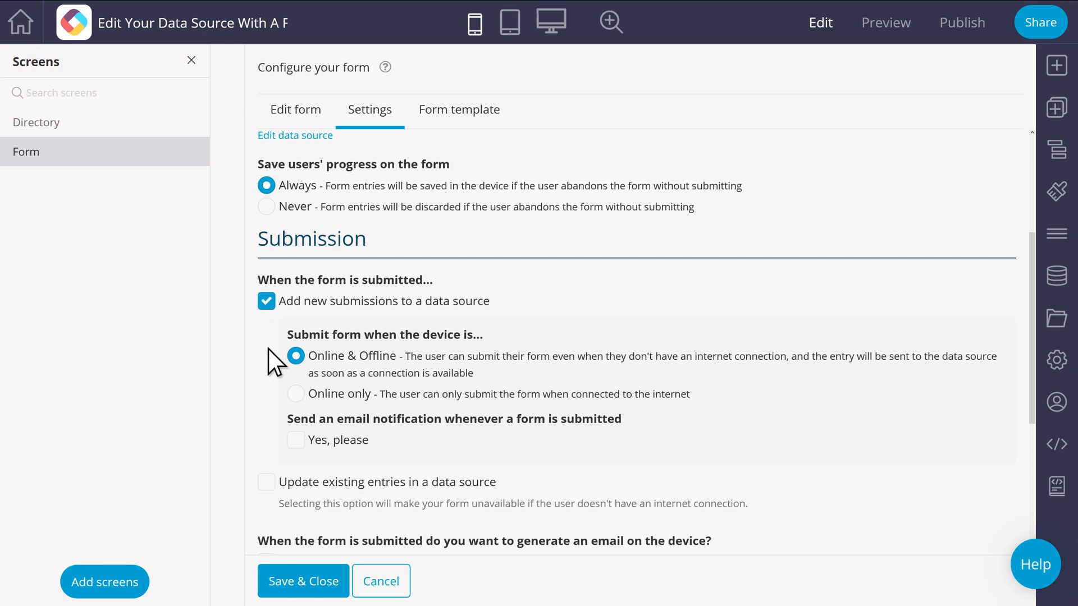
{"action": "left_click", "coordinate": [267, 482]}
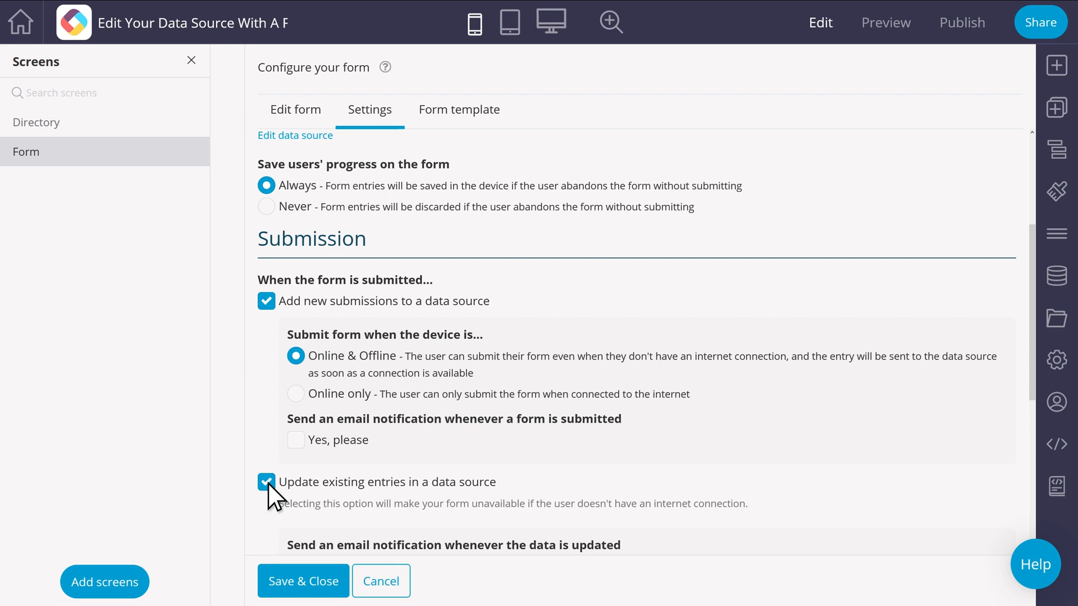
- Take the user to the Directory screen after the form is submitted, and save the form settings
{"action": "scroll", "coordinate": [430, 511], "scroll_direction": "down", "scroll_amount": 6}
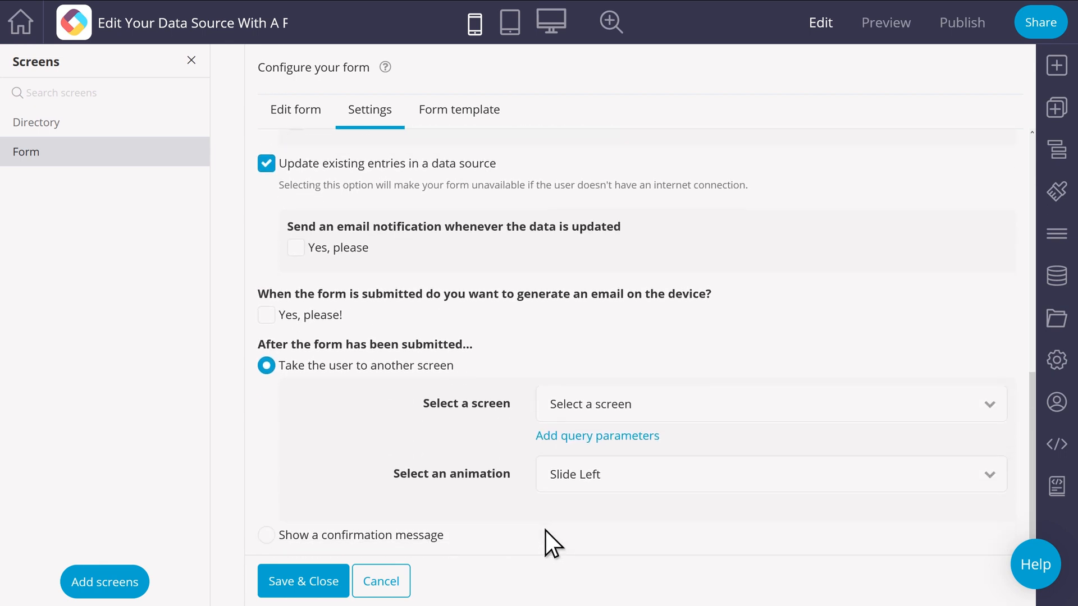
{"action": "left_click", "coordinate": [673, 405]}
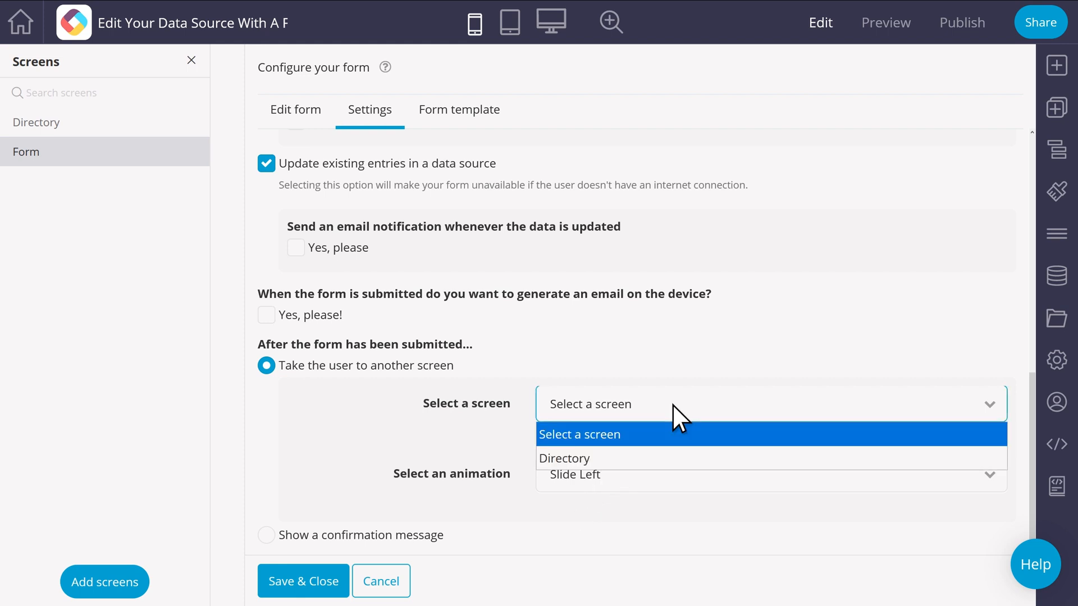
{"action": "left_click", "coordinate": [673, 458]}
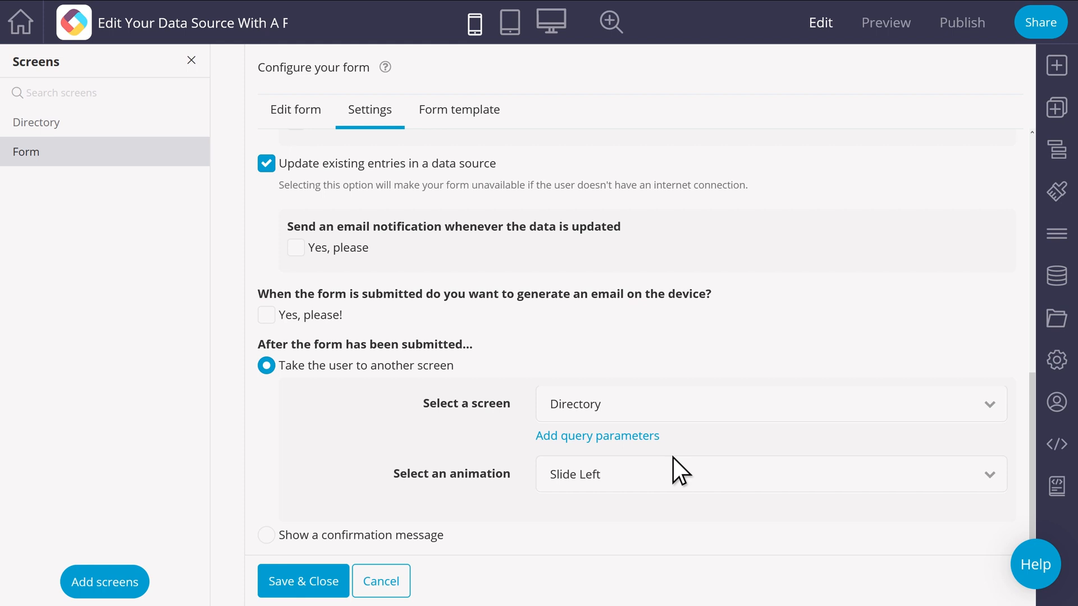
{"action": "left_click", "coordinate": [328, 583]}
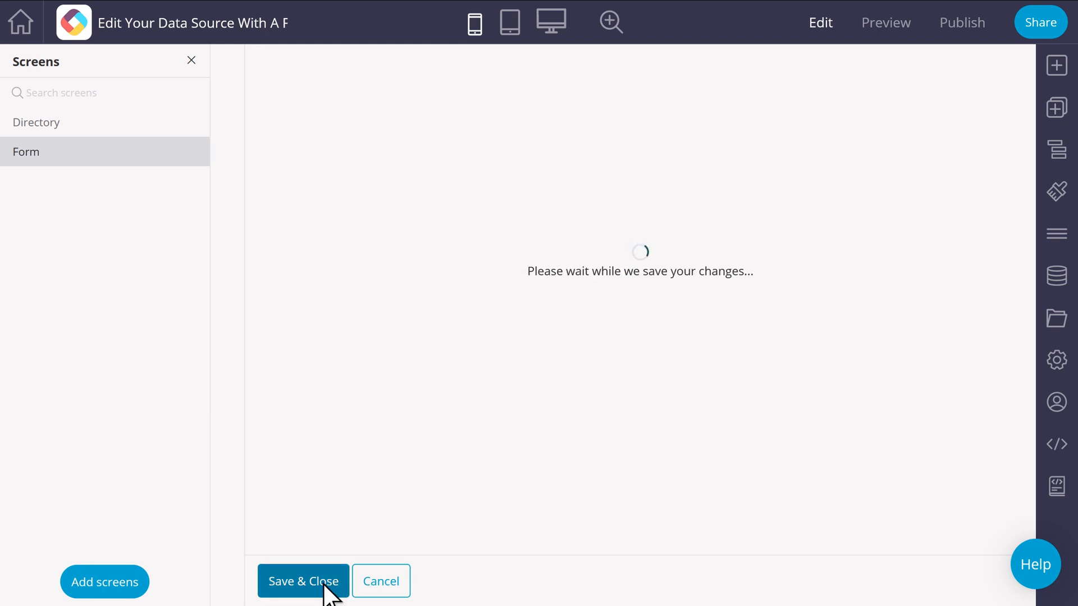
- In the Directory list's entry management settings, choose Form as the screen where users add new items
{"action": "left_click", "coordinate": [161, 128]}
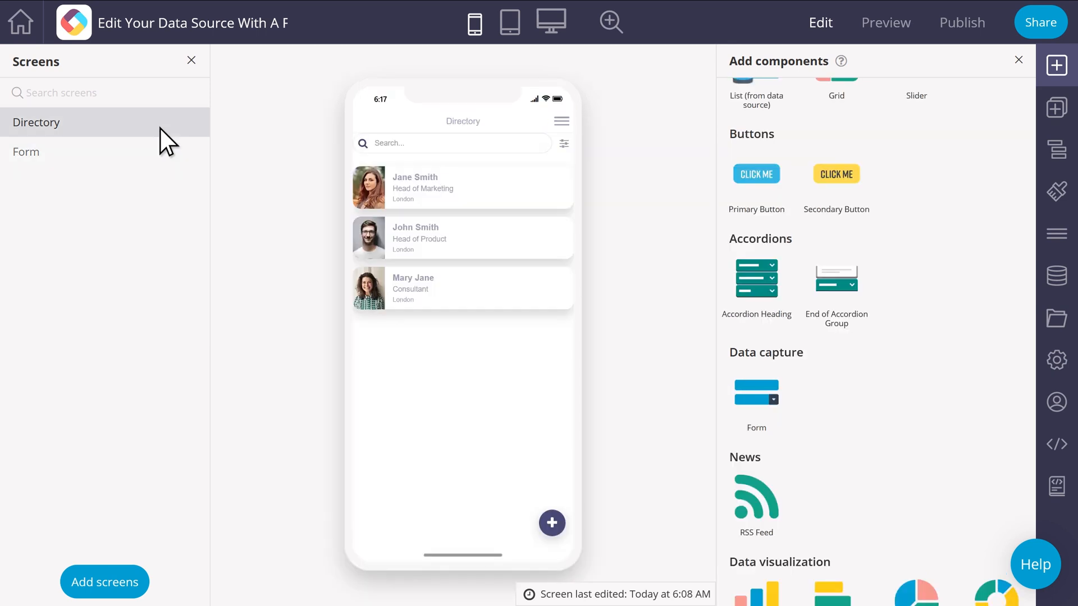
{"action": "left_click", "coordinate": [491, 154]}
{"action": "scroll", "coordinate": [983, 180], "scroll_direction": "down", "scroll_amount": 10}
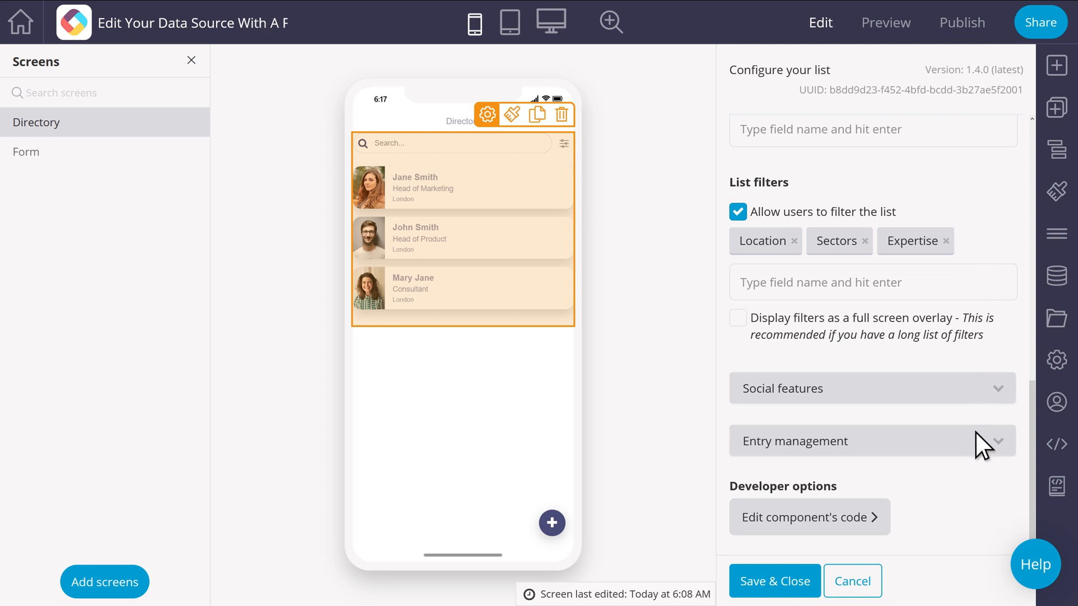
{"action": "left_click", "coordinate": [976, 443]}
{"action": "scroll", "coordinate": [974, 448], "scroll_direction": "down", "scroll_amount": 8}
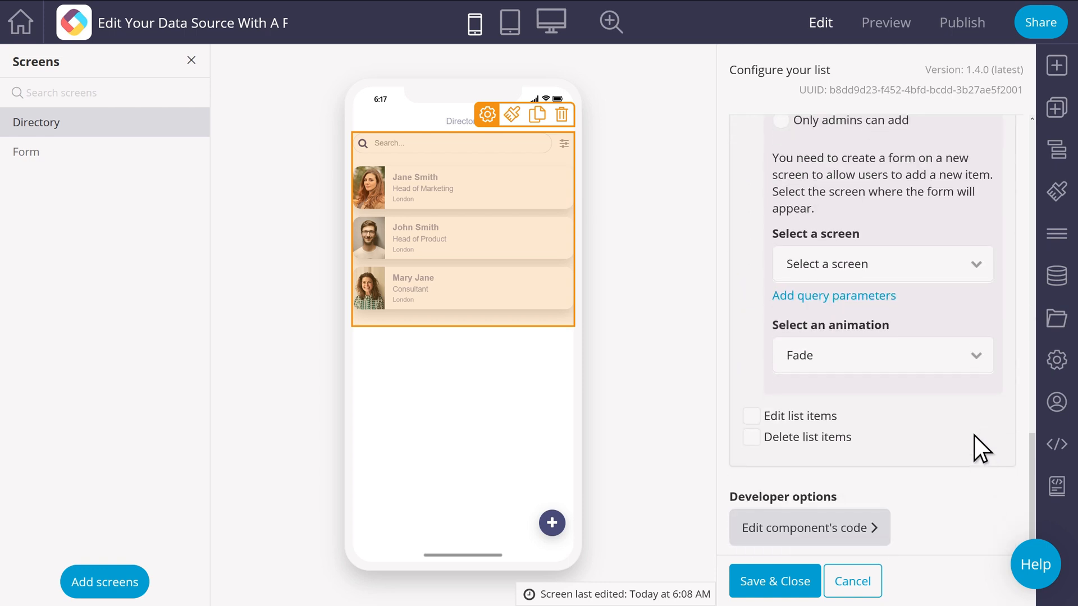
{"action": "left_click", "coordinate": [959, 270]}
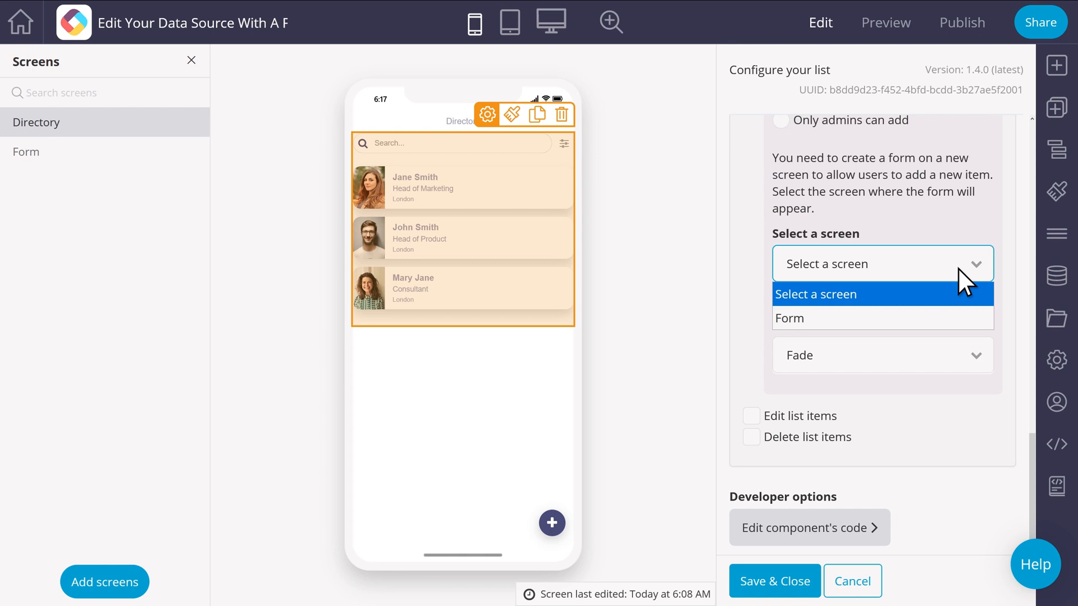
{"action": "left_click", "coordinate": [958, 321]}
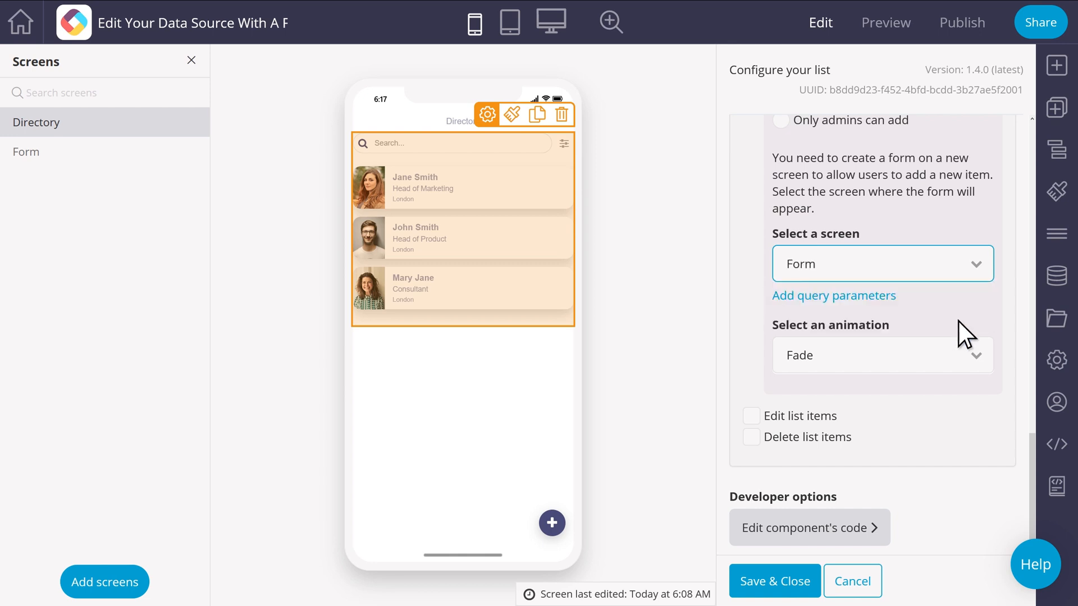
- Enable editing of list items, limit it to users' own list items, and choose Form as the edit screen
{"action": "left_click", "coordinate": [751, 416]}
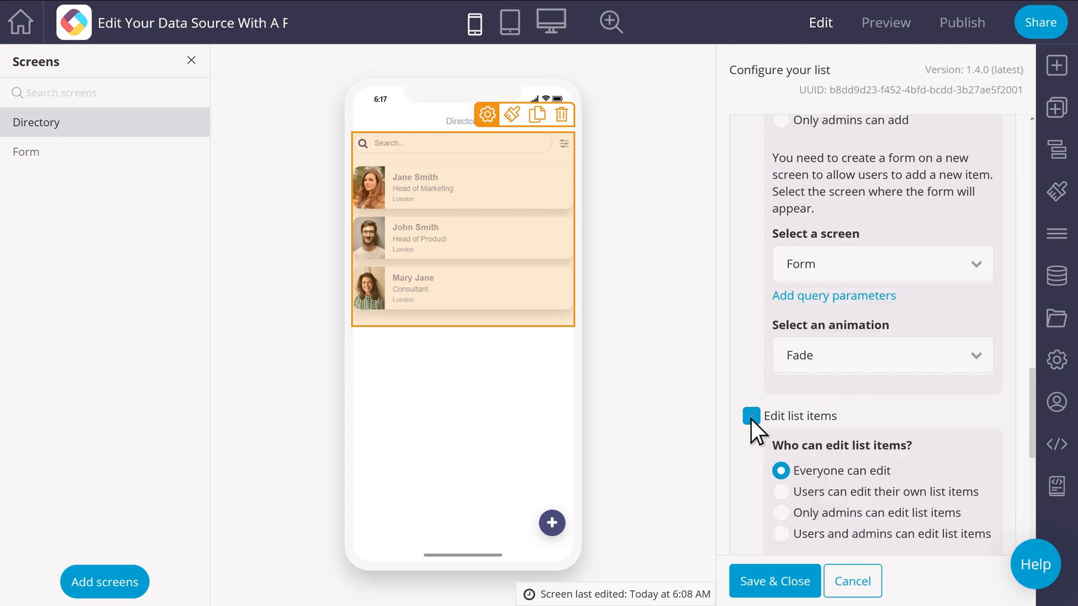
{"action": "scroll", "coordinate": [751, 418], "scroll_direction": "down", "scroll_amount": 5}
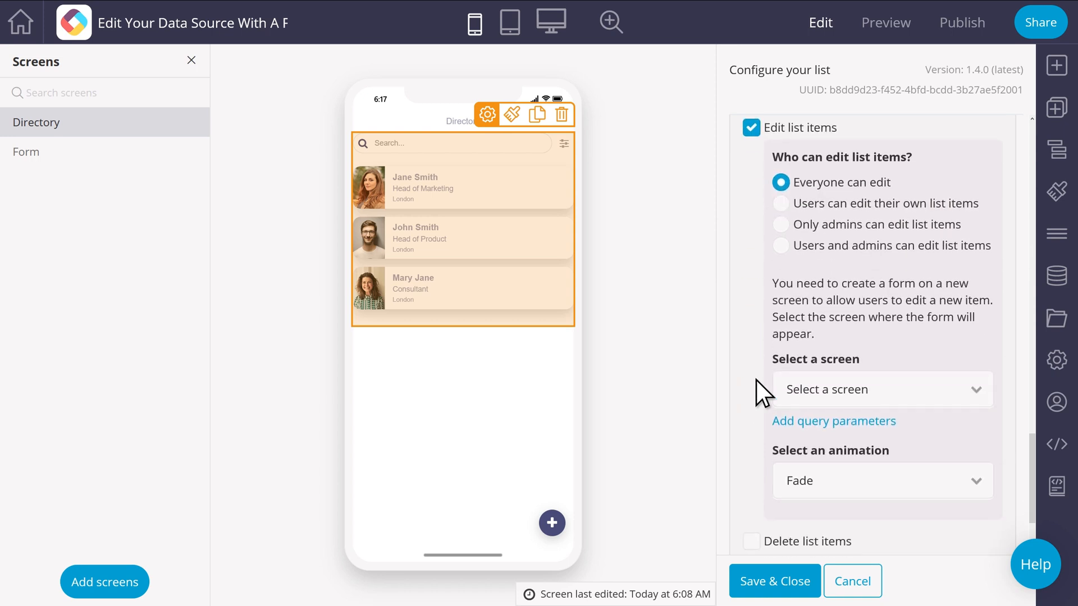
{"action": "left_click", "coordinate": [780, 205]}
{"action": "left_click", "coordinate": [907, 395]}
{"action": "left_click", "coordinate": [908, 445]}
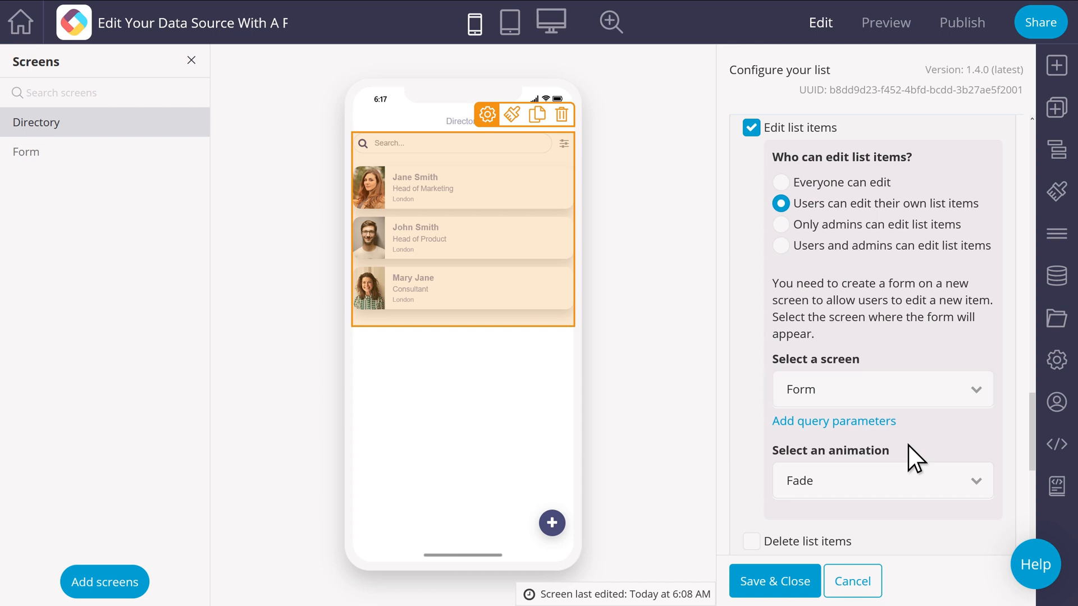
- Set Email as the field where the post author's email is stored
{"action": "scroll", "coordinate": [908, 445], "scroll_direction": "down", "scroll_amount": 5}
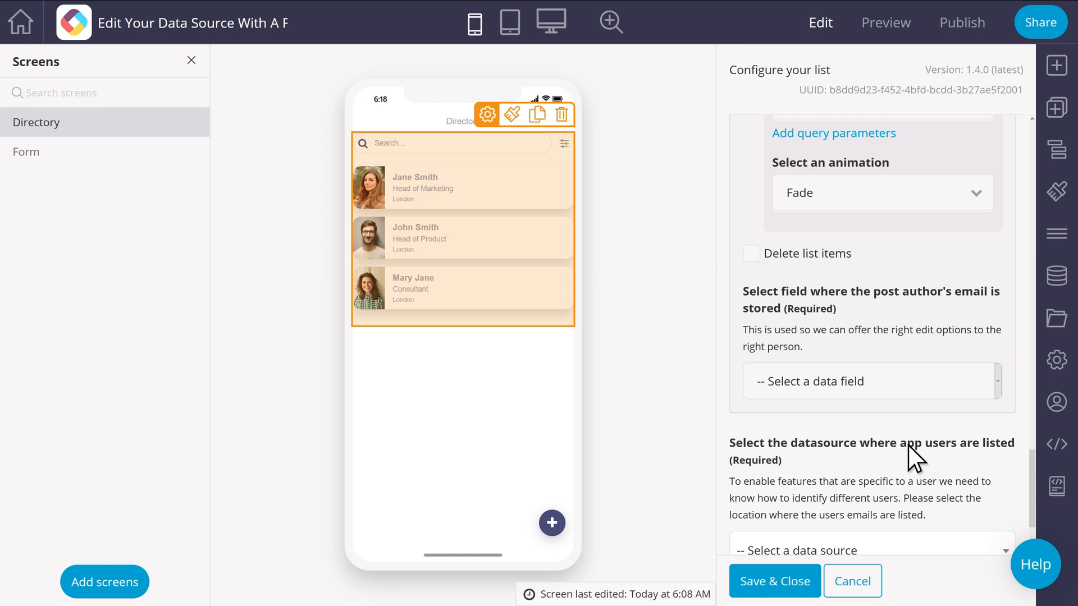
{"action": "left_click", "coordinate": [909, 383]}
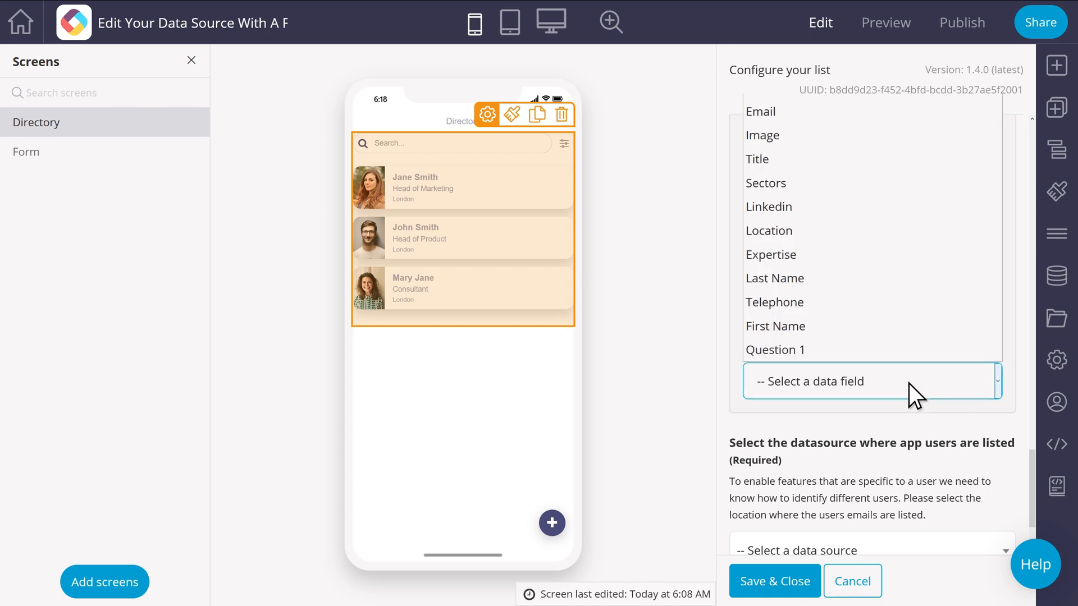
{"action": "left_click", "coordinate": [783, 114]}
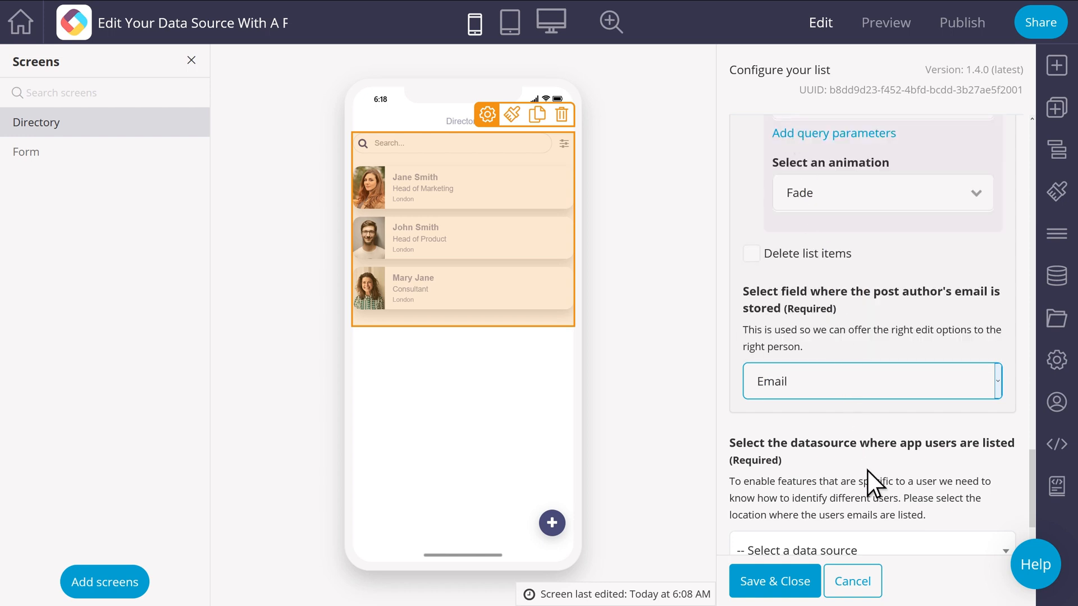
- Select My Directory as the data source where the app users are listed
{"action": "scroll", "coordinate": [868, 471], "scroll_direction": "down", "scroll_amount": 3}
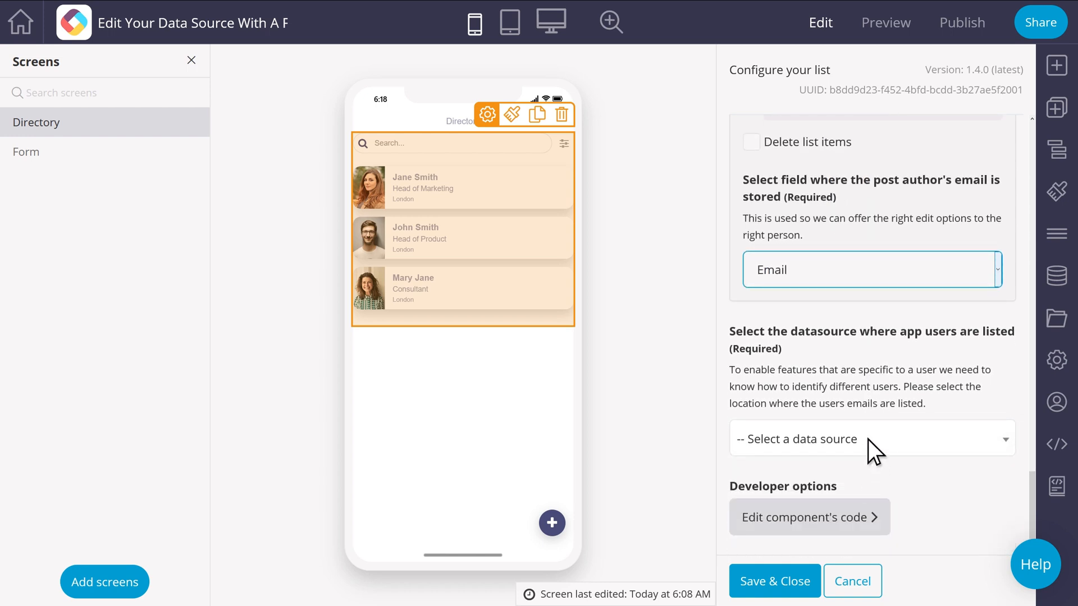
{"action": "left_click", "coordinate": [867, 439]}
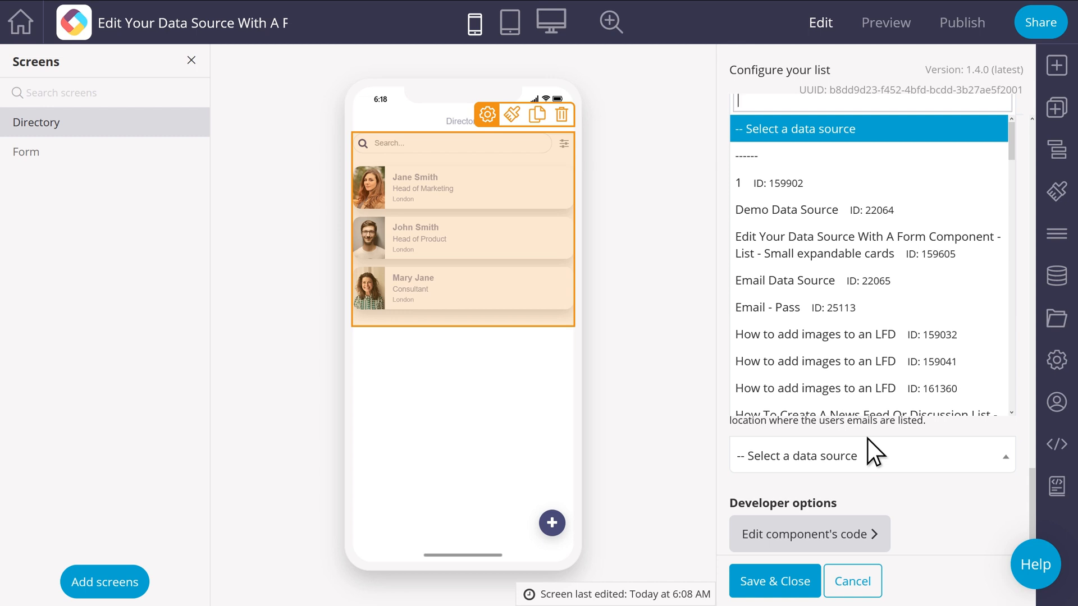
{"action": "type", "text": "My Direc"}
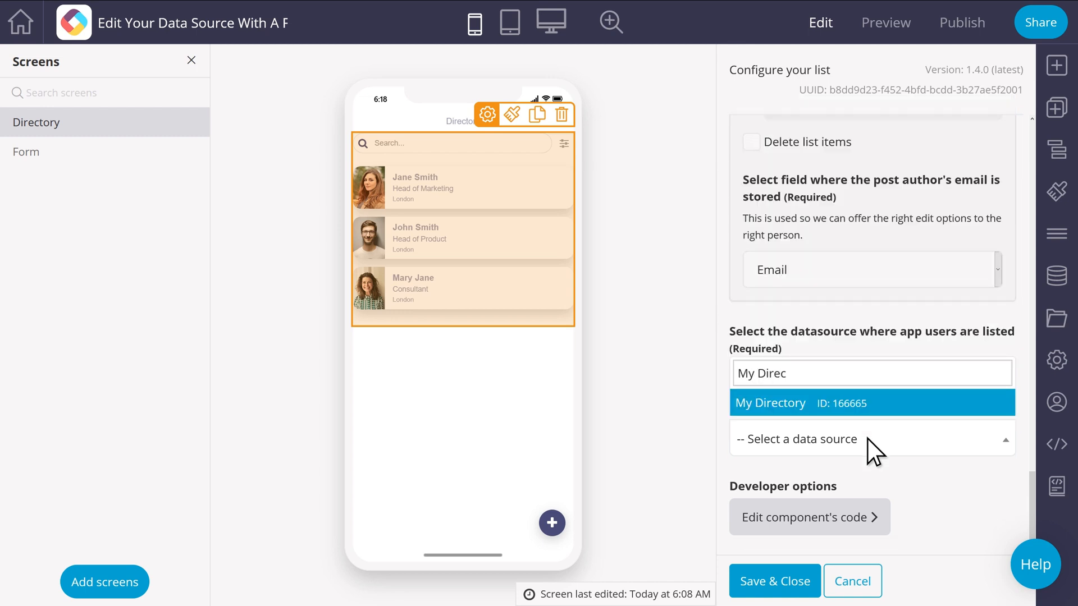
{"action": "type", "text": "tory"}
{"action": "left_click", "coordinate": [867, 404]}
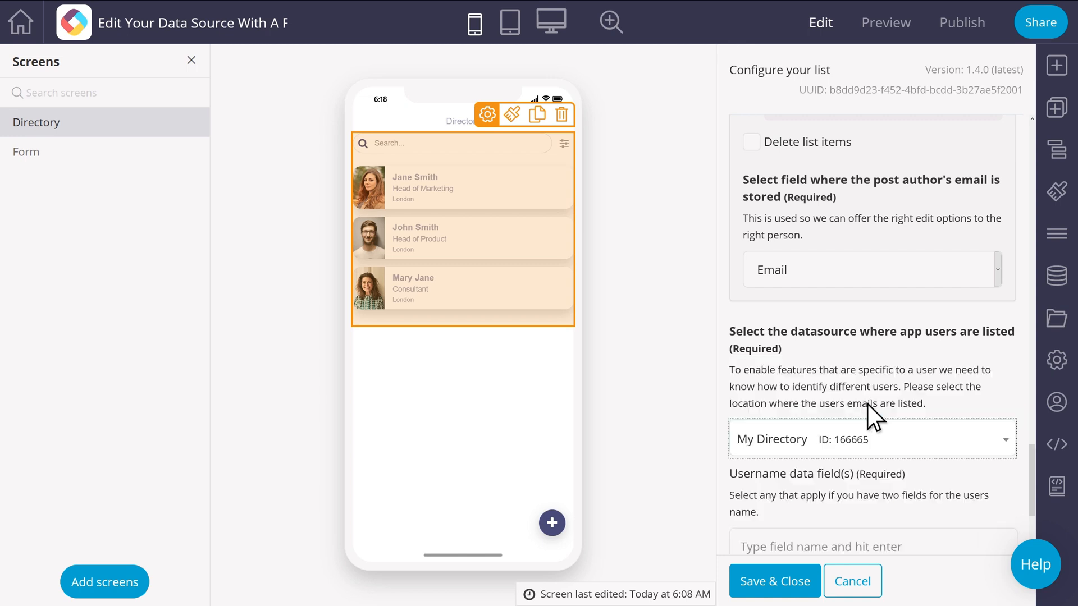
- Add First Name and Last Name as the username data fields for the app users
{"action": "scroll", "coordinate": [867, 404], "scroll_direction": "down", "scroll_amount": 3}
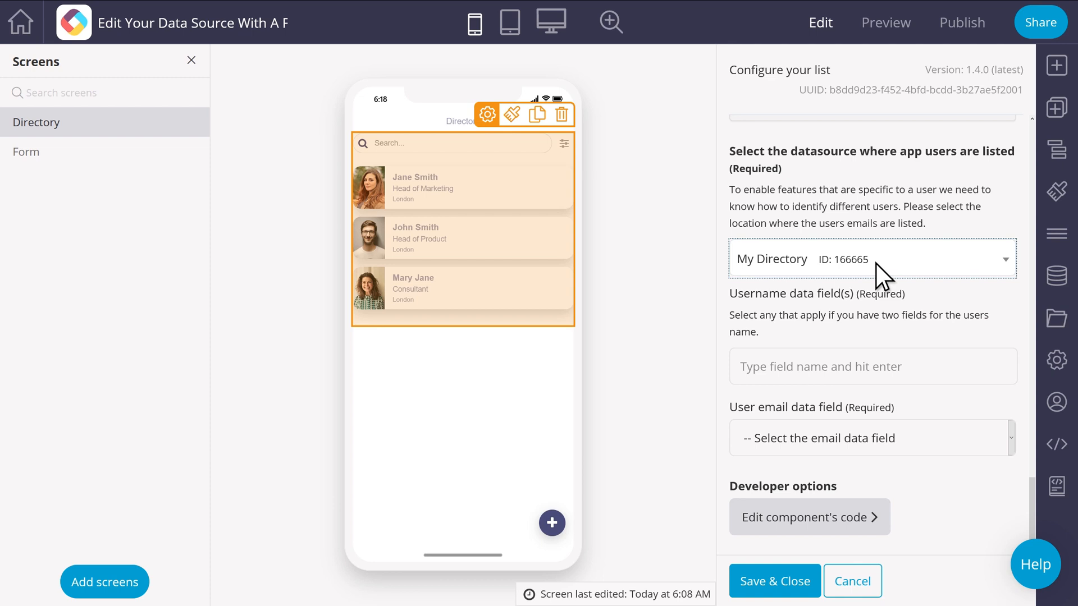
{"action": "left_click", "coordinate": [876, 367]}
{"action": "type", "text": "First"}
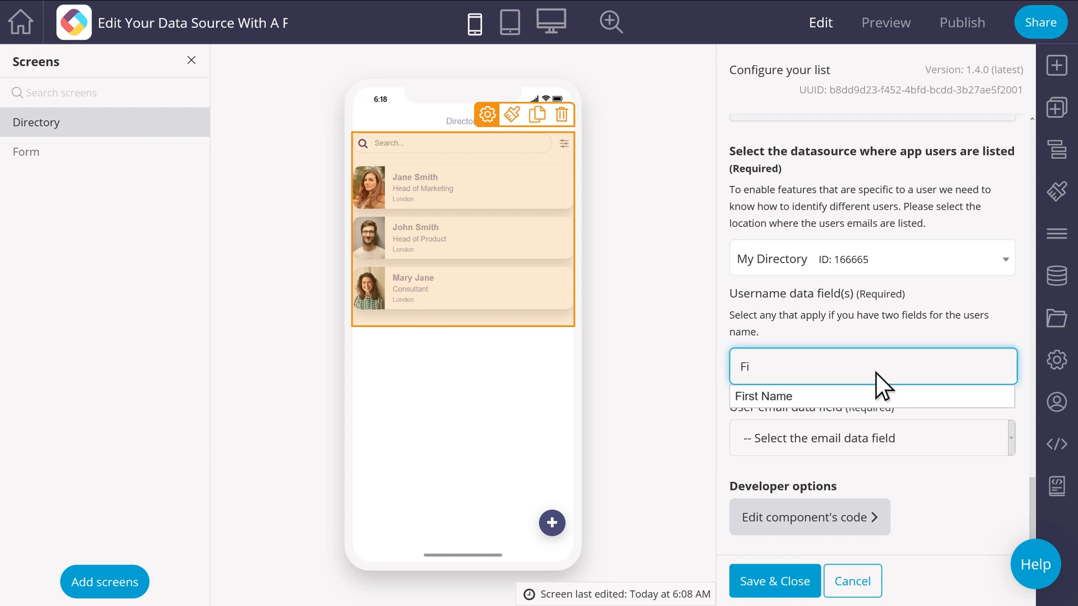
{"action": "key", "text": "Down"}
{"action": "key", "text": "Return"}
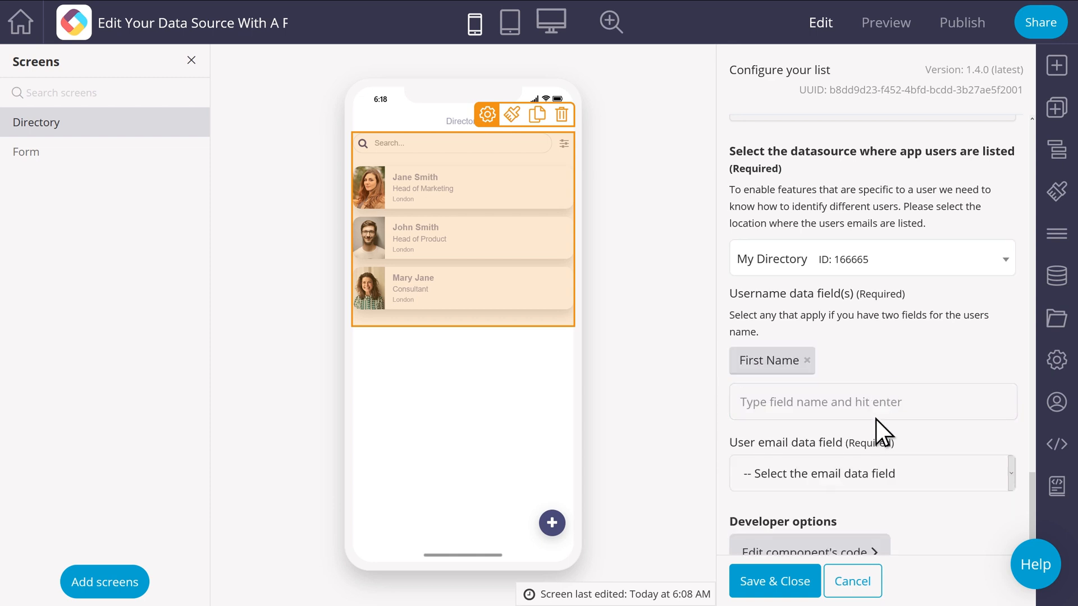
{"action": "left_click", "coordinate": [876, 424]}
{"action": "type", "text": "Last Name"}
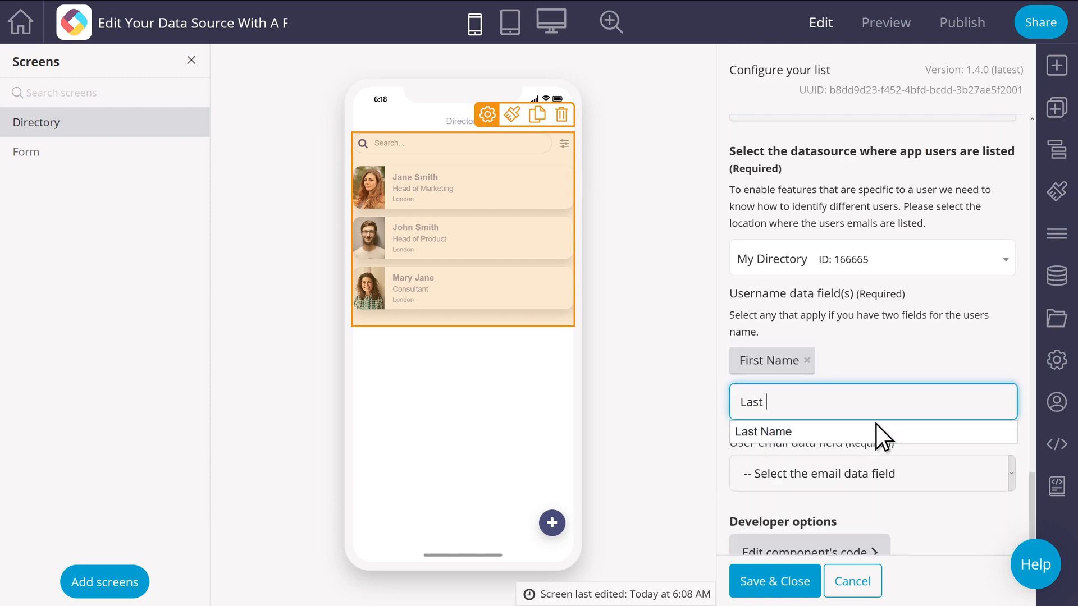
{"action": "key", "text": "Down"}
{"action": "key", "text": "Return"}
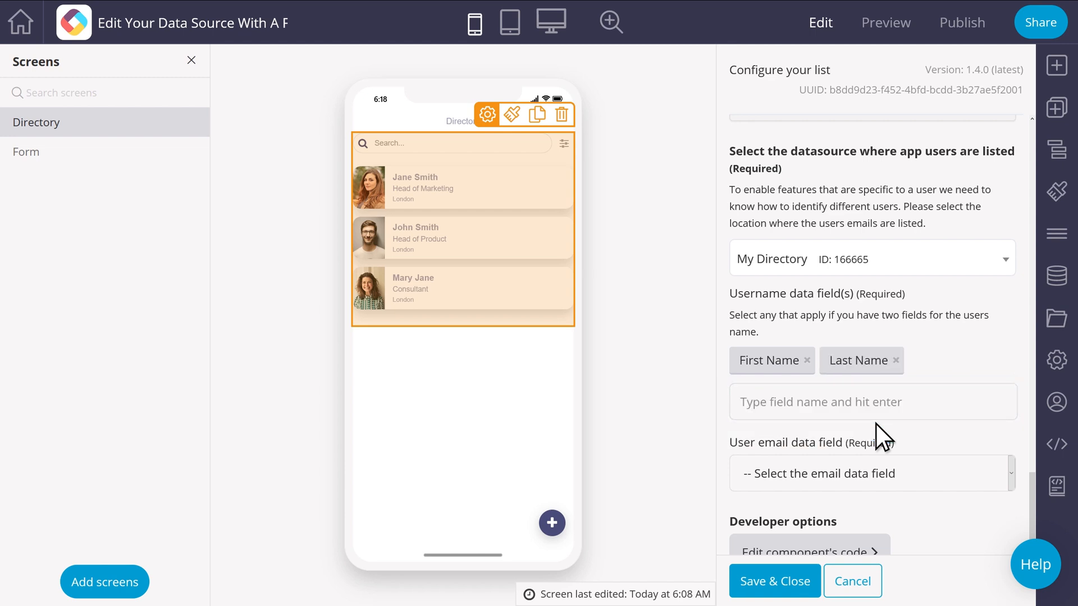
- Set the user email data field to Email and save the list configuration
{"action": "scroll", "coordinate": [876, 431], "scroll_direction": "down", "scroll_amount": 1}
{"action": "left_click", "coordinate": [875, 446]}
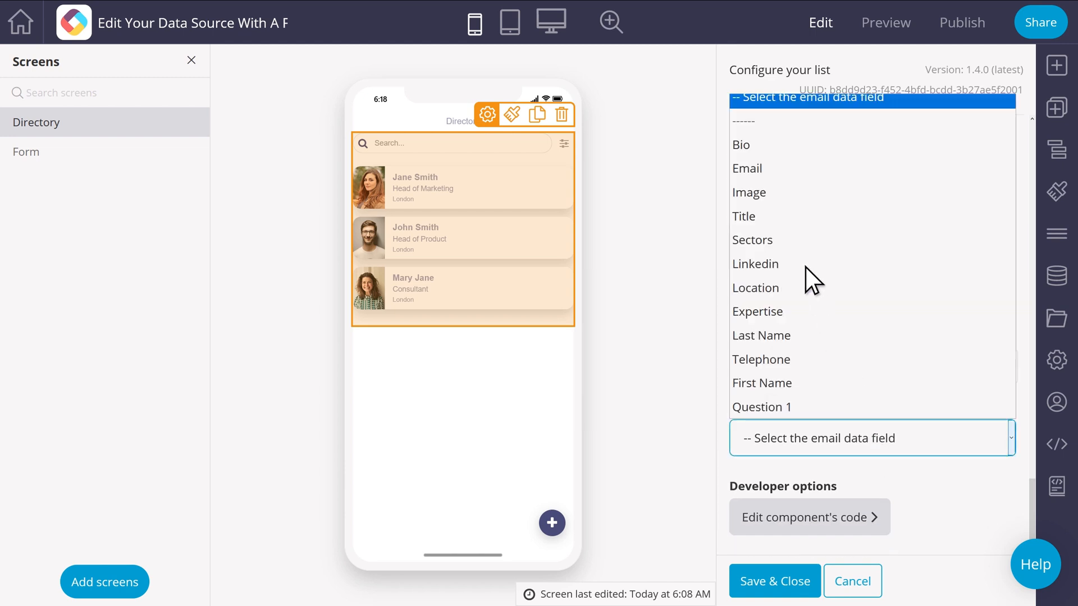
{"action": "left_click", "coordinate": [766, 169]}
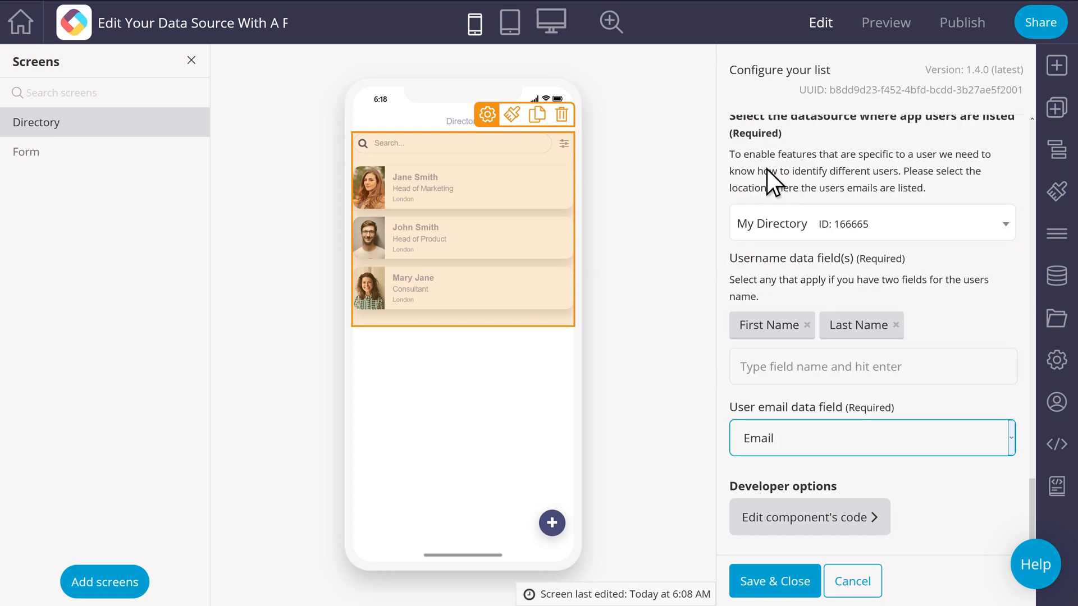
{"action": "left_click", "coordinate": [802, 582]}
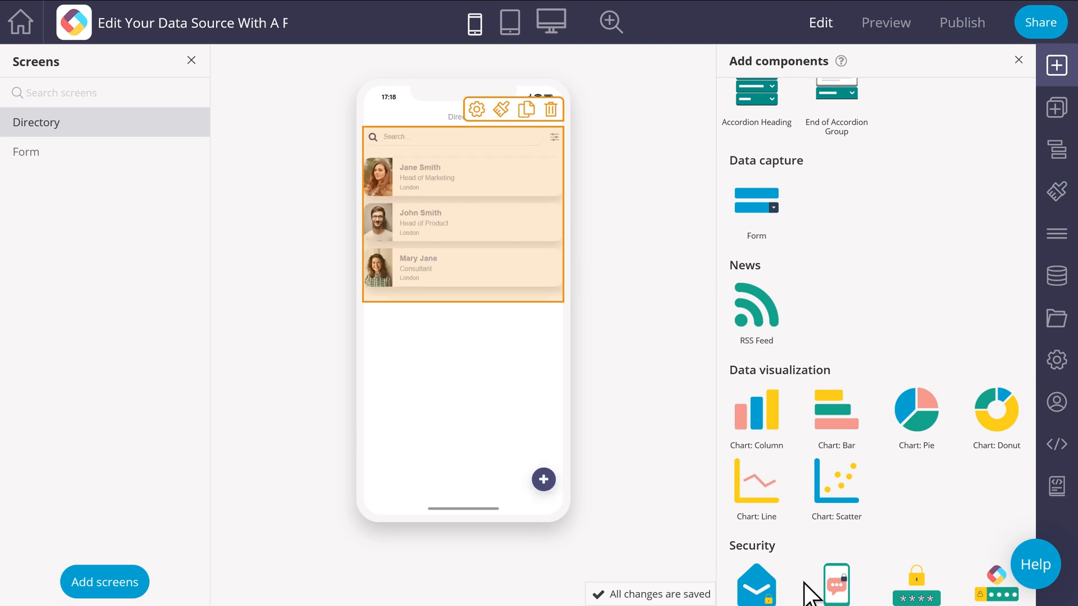
- Add a security rule to the My Directory data source based on "All users can read", also allowing Write and Update, and save it
{"action": "left_click", "coordinate": [481, 114]}
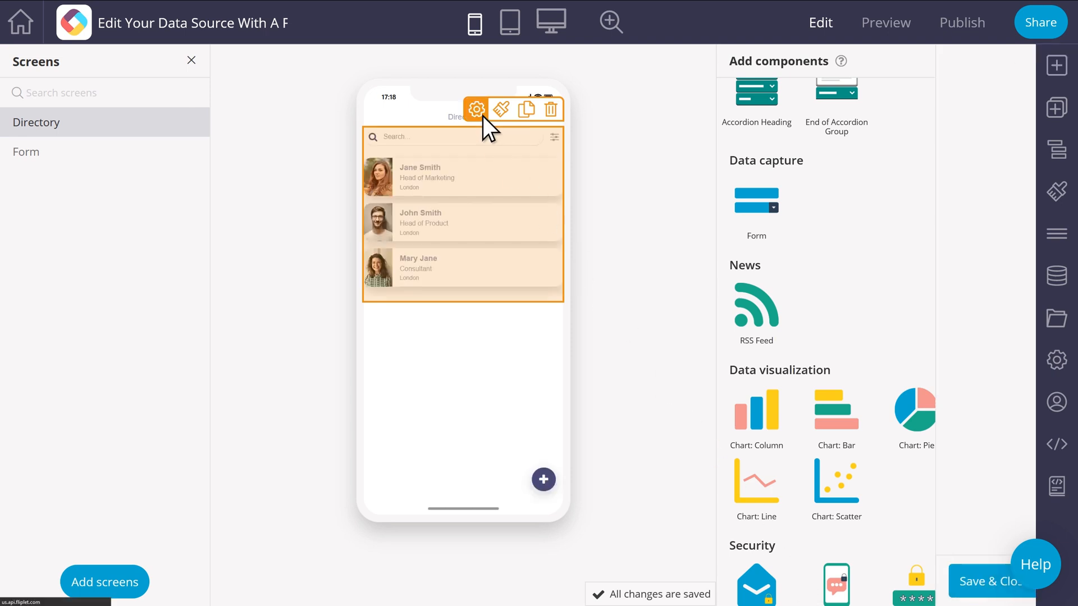
{"action": "left_click", "coordinate": [781, 182]}
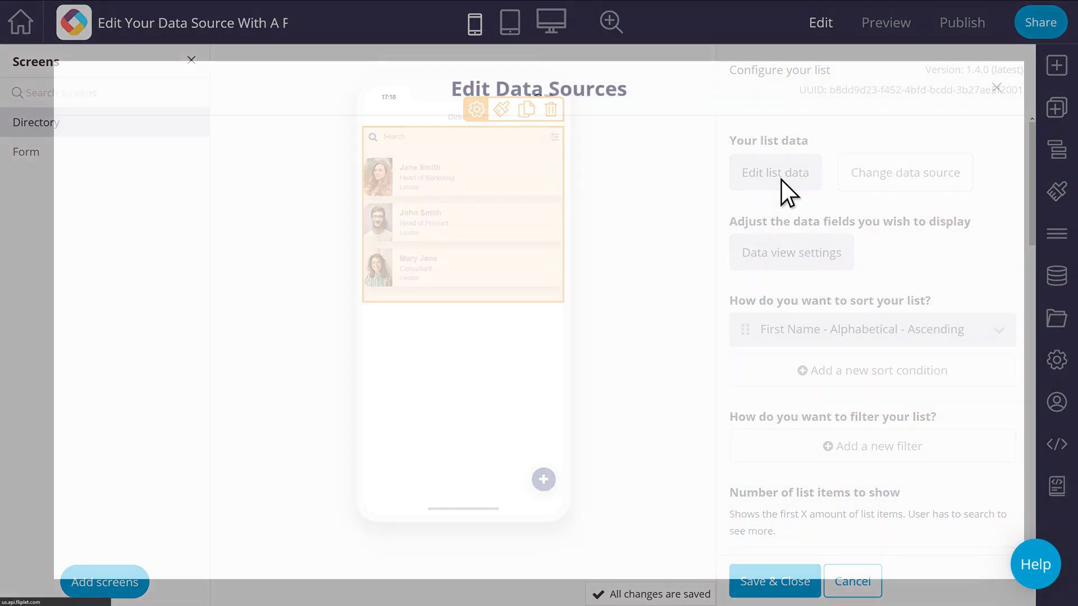
{"action": "left_click", "coordinate": [189, 215]}
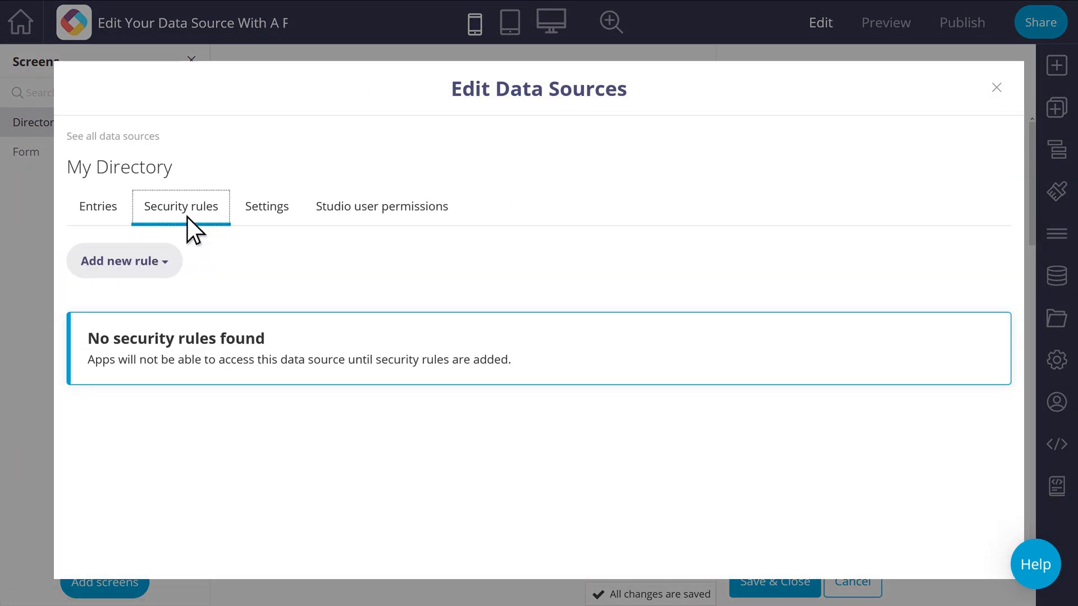
{"action": "left_click", "coordinate": [164, 269]}
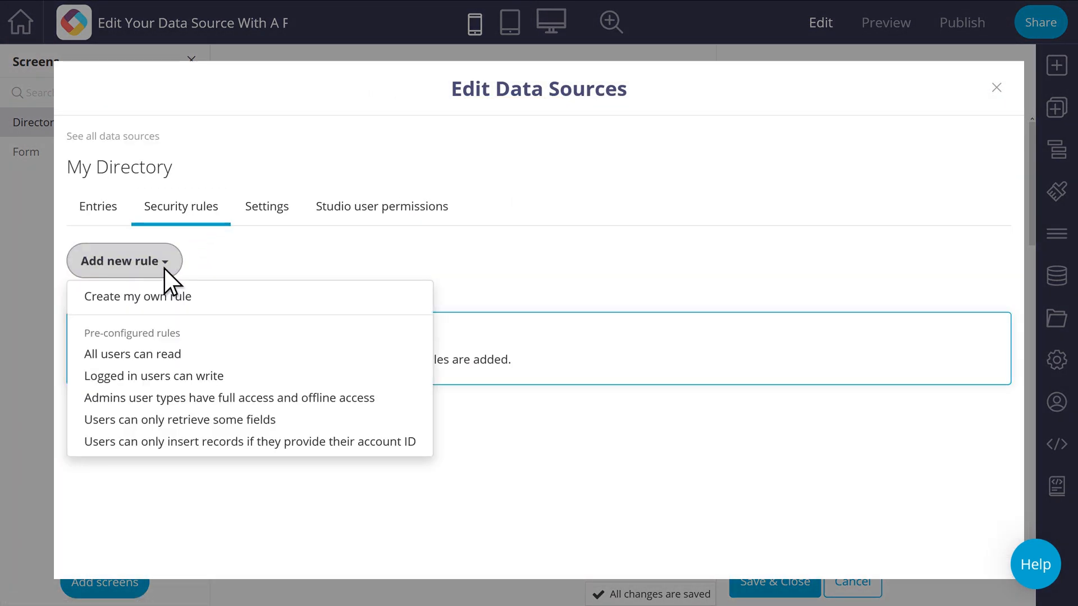
{"action": "left_click", "coordinate": [181, 358]}
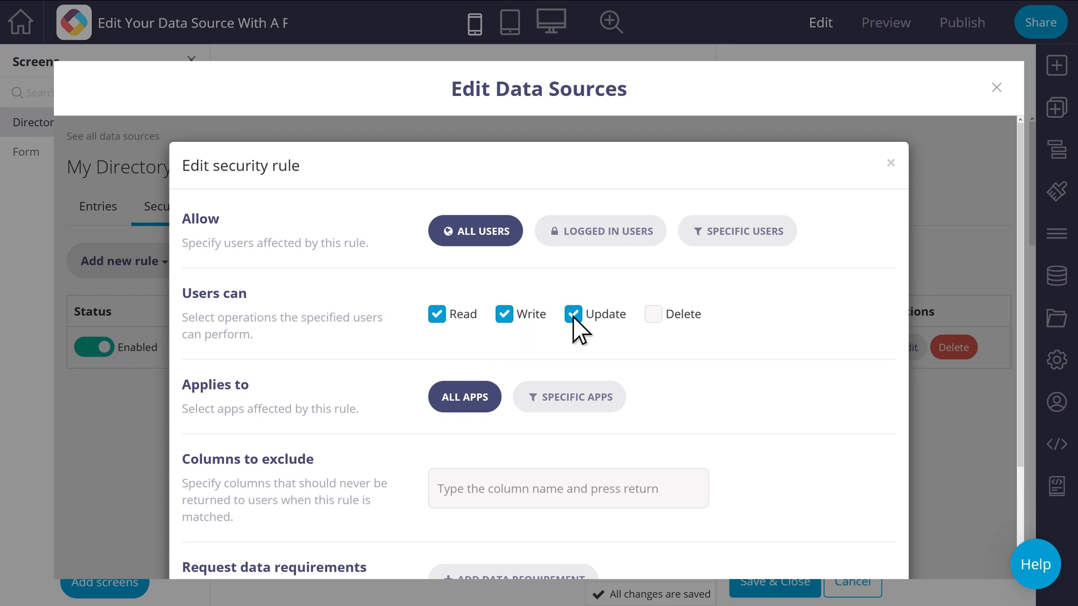
{"action": "scroll", "coordinate": [573, 317], "scroll_direction": "down", "scroll_amount": 3}
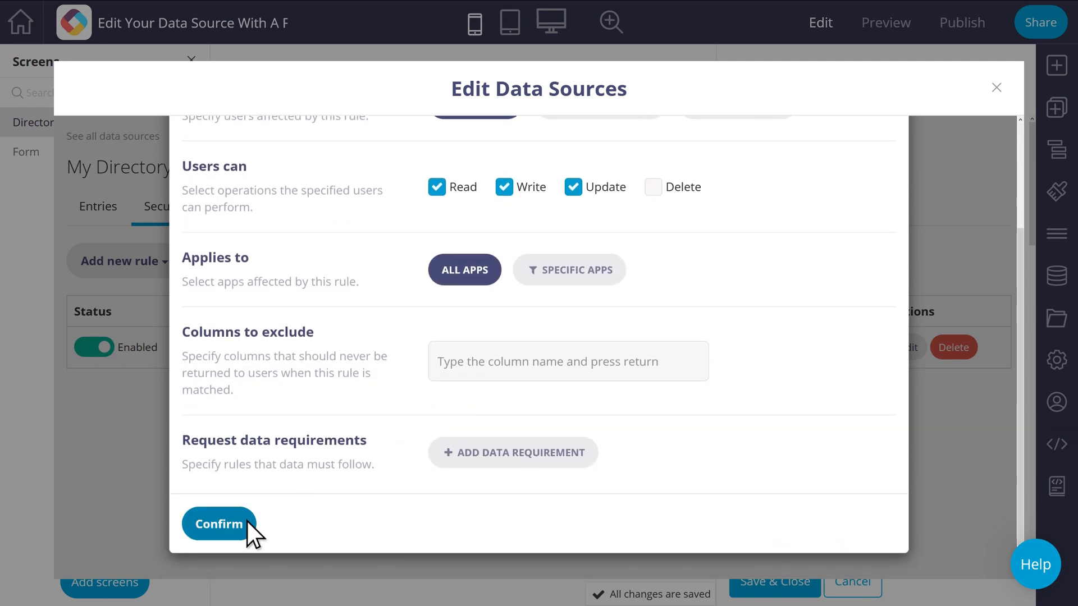
{"action": "left_click", "coordinate": [239, 528]}
{"action": "left_click", "coordinate": [238, 267]}
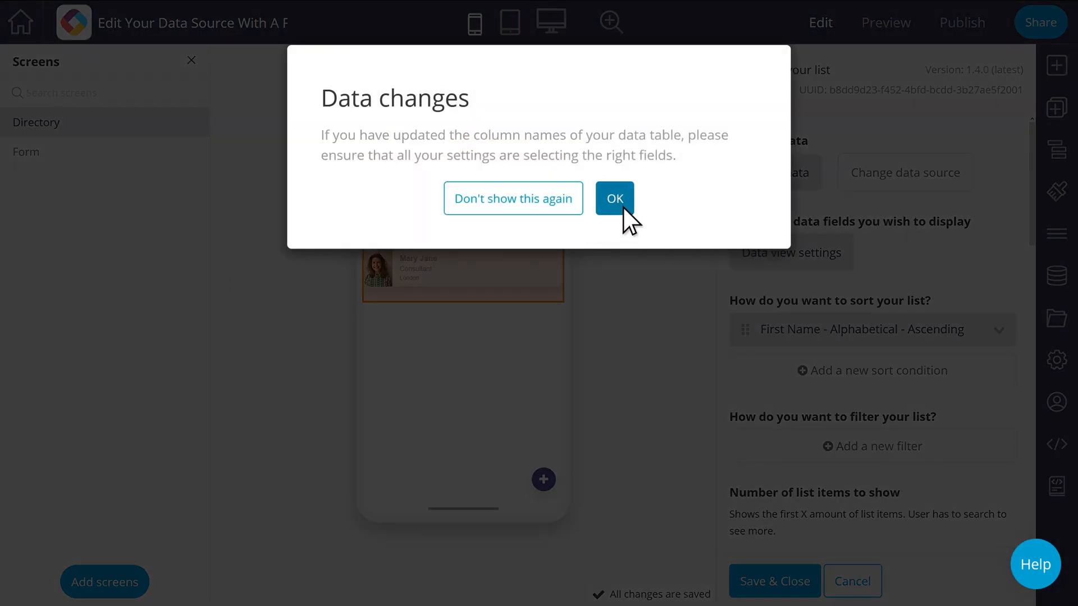
{"action": "left_click", "coordinate": [623, 208]}
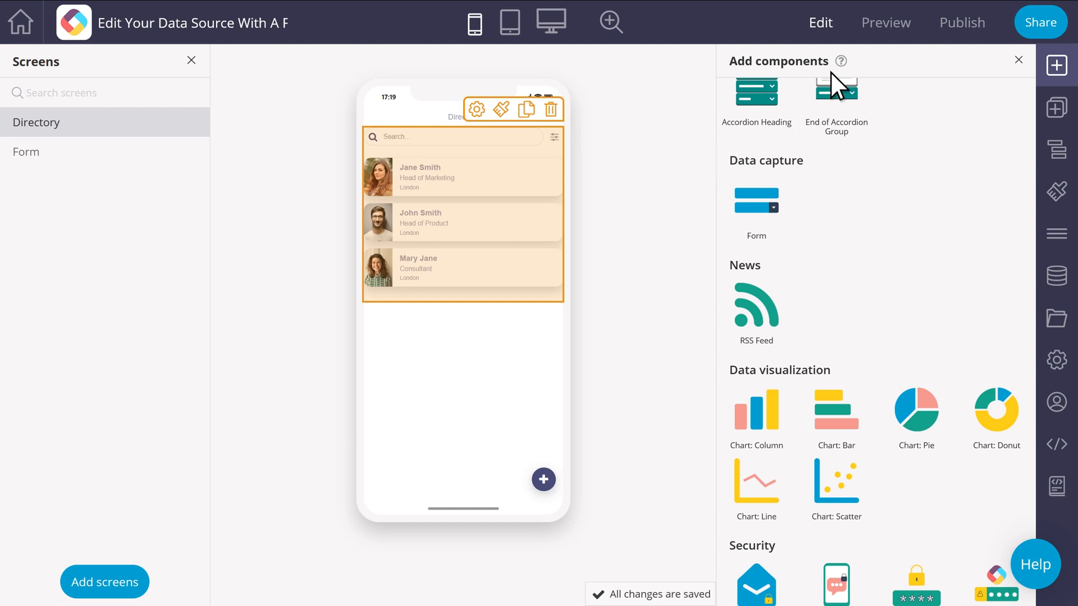
- Preview the app and fill in a new directory entry with the person's first name, last name and the location London
{"action": "left_click", "coordinate": [886, 23]}
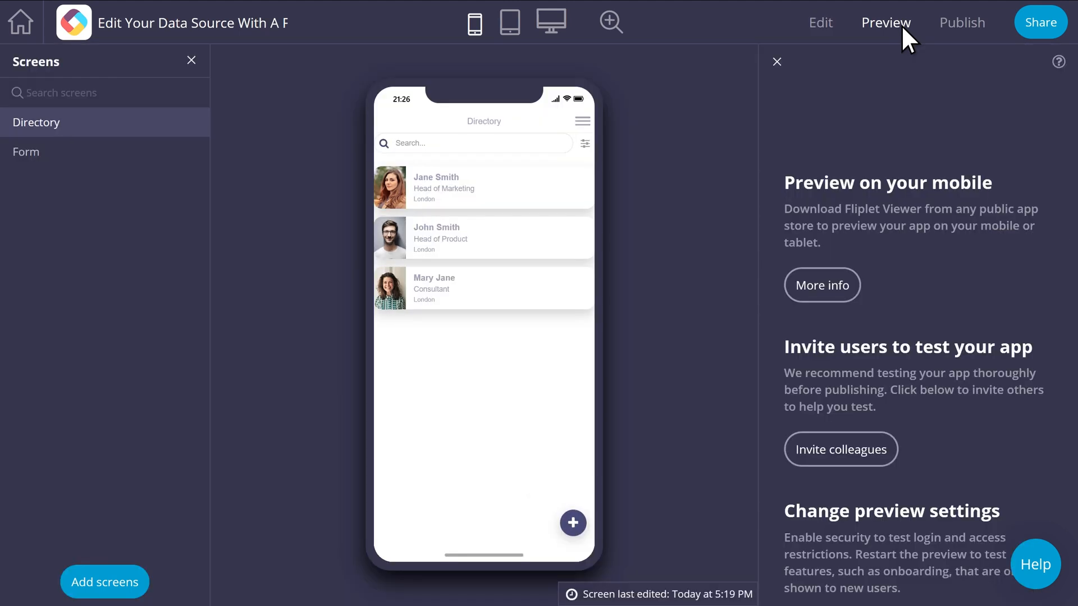
{"action": "left_click", "coordinate": [574, 523]}
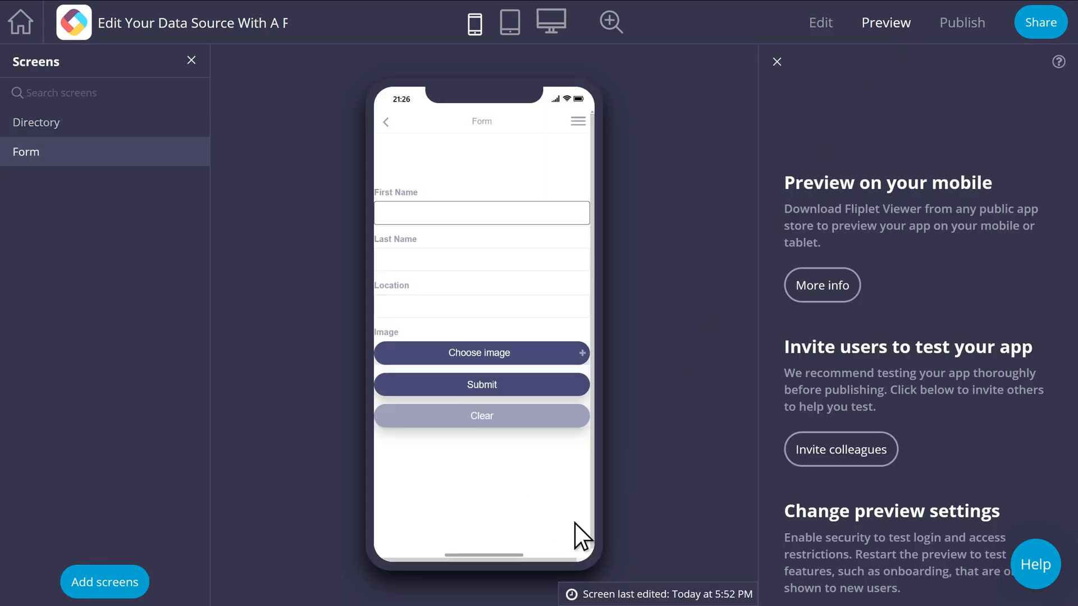
{"action": "type", "text": "Tony"}
{"action": "left_click", "coordinate": [530, 259]}
{"action": "type", "text": "Robin"}
{"action": "left_click", "coordinate": [530, 304]}
{"action": "type", "text": "London"}
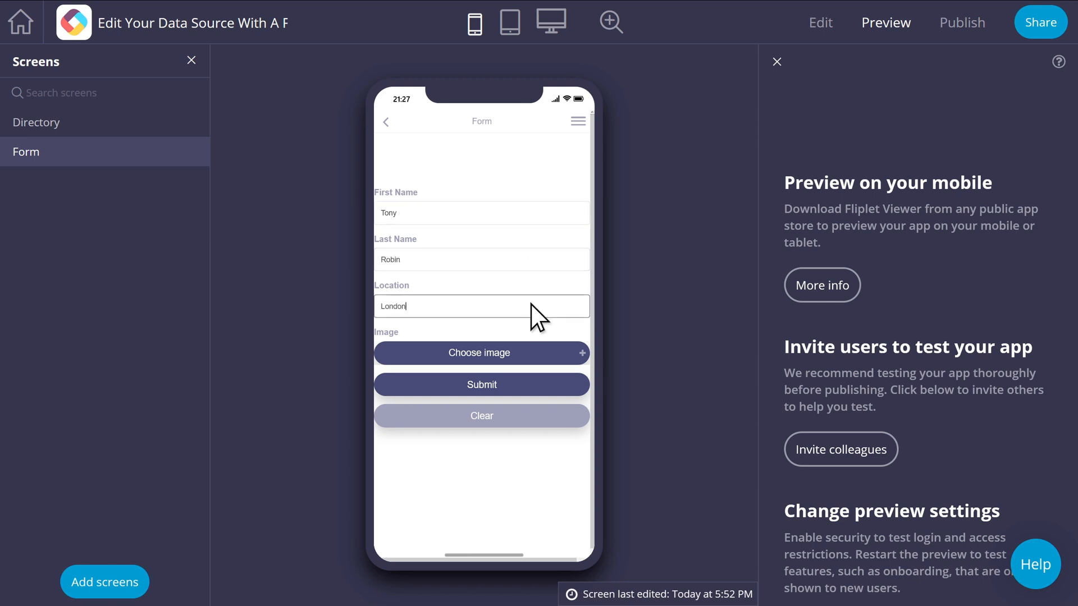
- Attach pic.jpg as the new entry's image and submit the form
{"action": "left_click", "coordinate": [531, 354]}
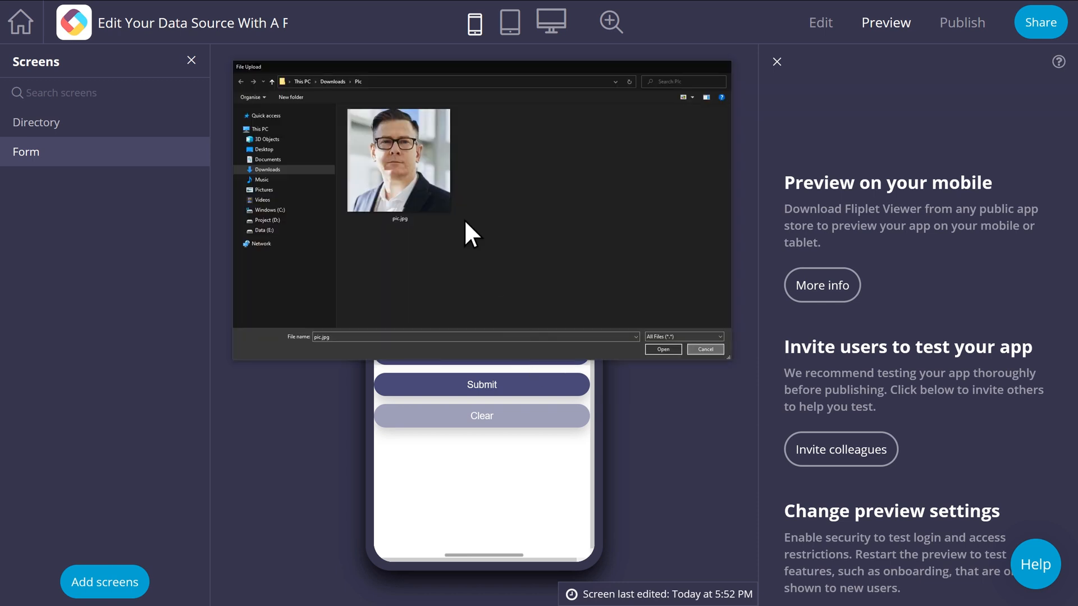
{"action": "double_click", "coordinate": [443, 177]}
{"action": "left_click", "coordinate": [505, 441]}
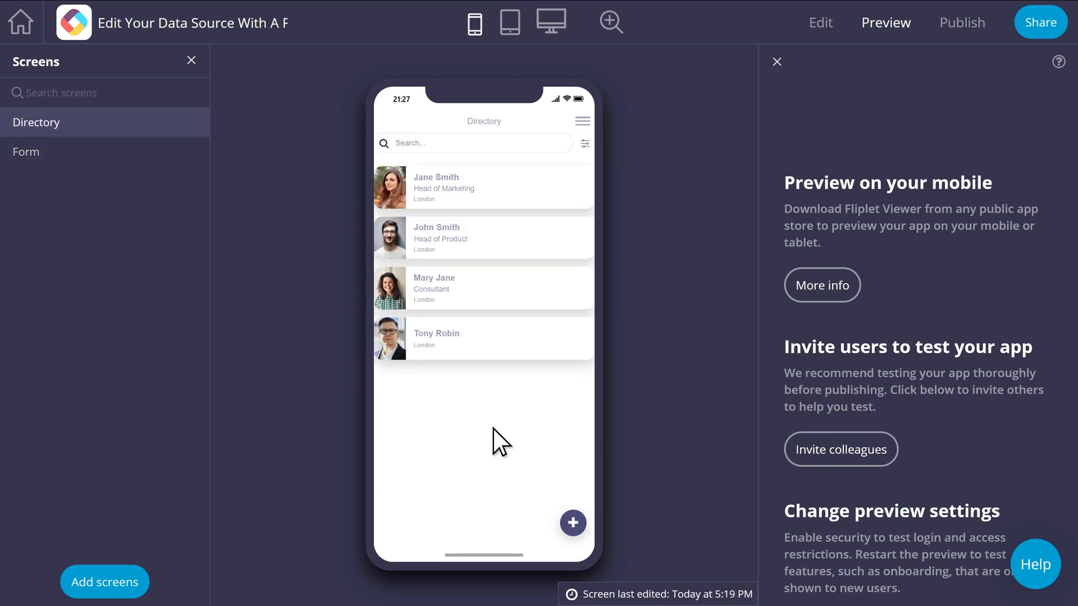
- Open the newly added directory entry for editing and change its location to Canada
{"action": "left_click", "coordinate": [390, 346]}
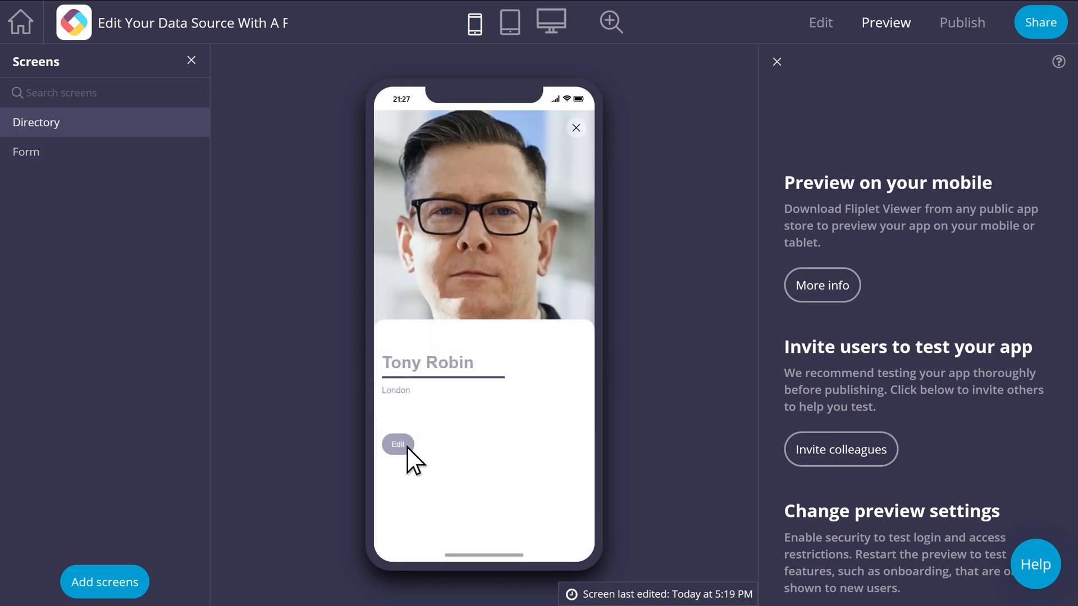
{"action": "left_click", "coordinate": [405, 445]}
{"action": "double_click", "coordinate": [424, 314]}
{"action": "type", "text": "Ca"}
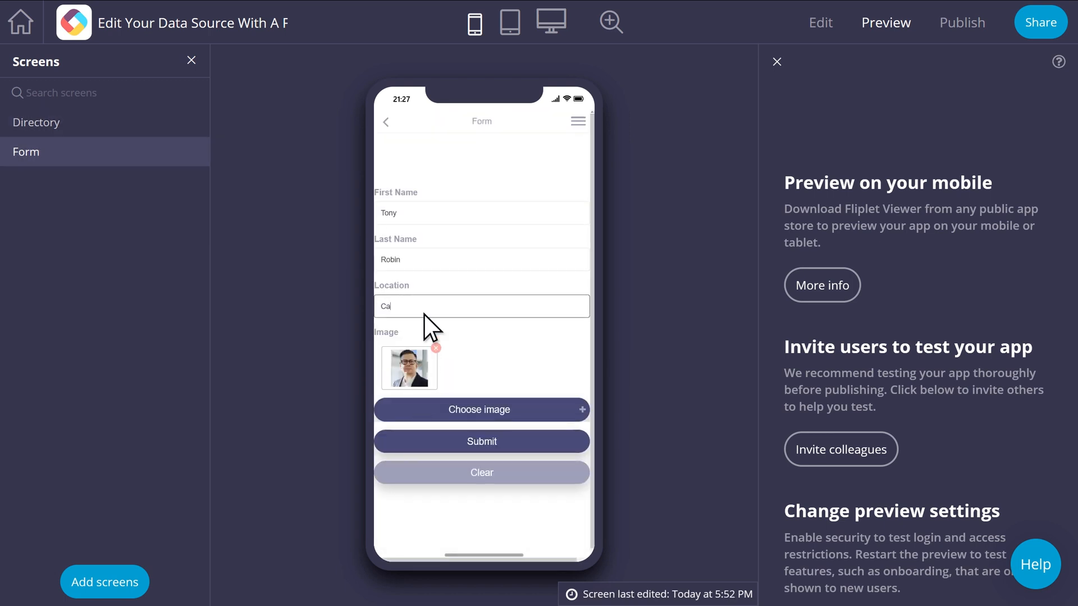
{"action": "type", "text": "nada"}
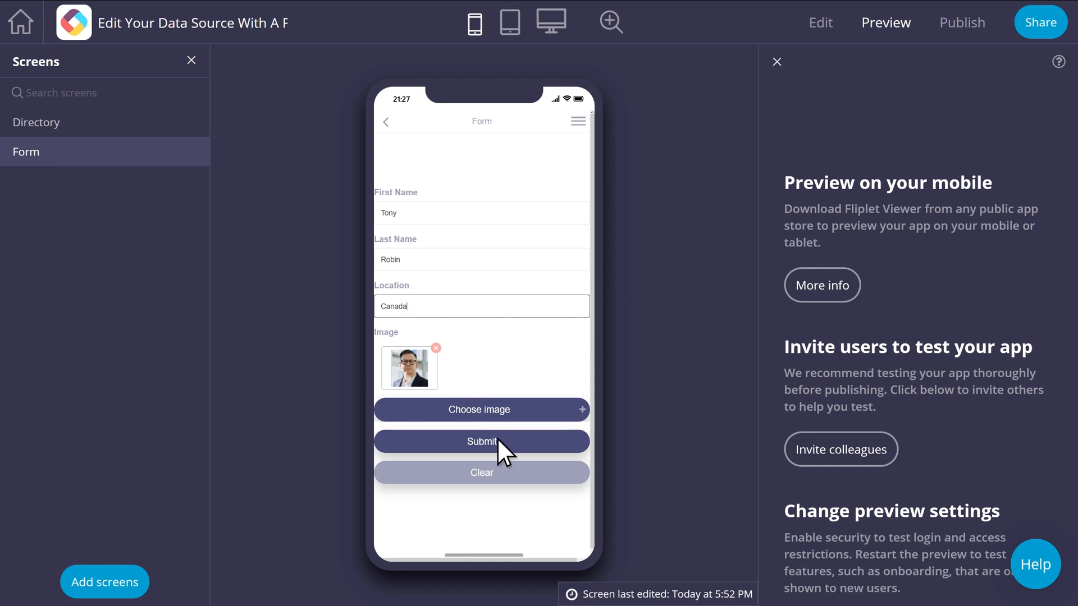